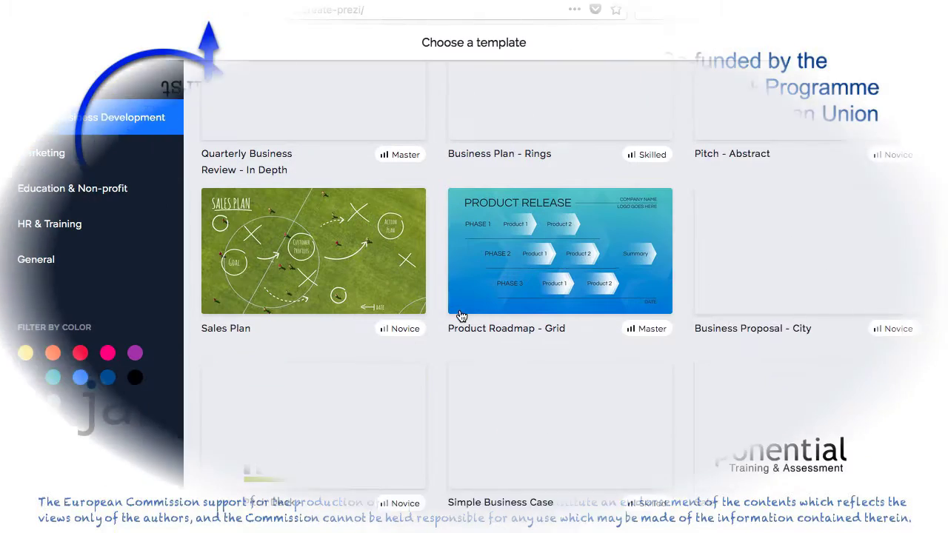
# - Choose the Blank - White template from the General category and start from it
pyautogui.scroll(2, 441, 342)
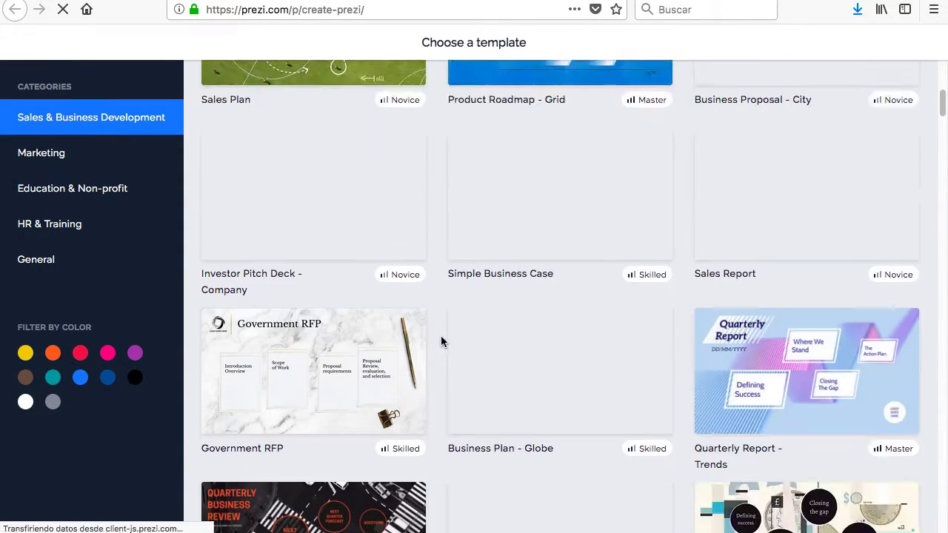
pyautogui.scroll(5, 441, 341)
pyautogui.scroll(-3, 440, 338)
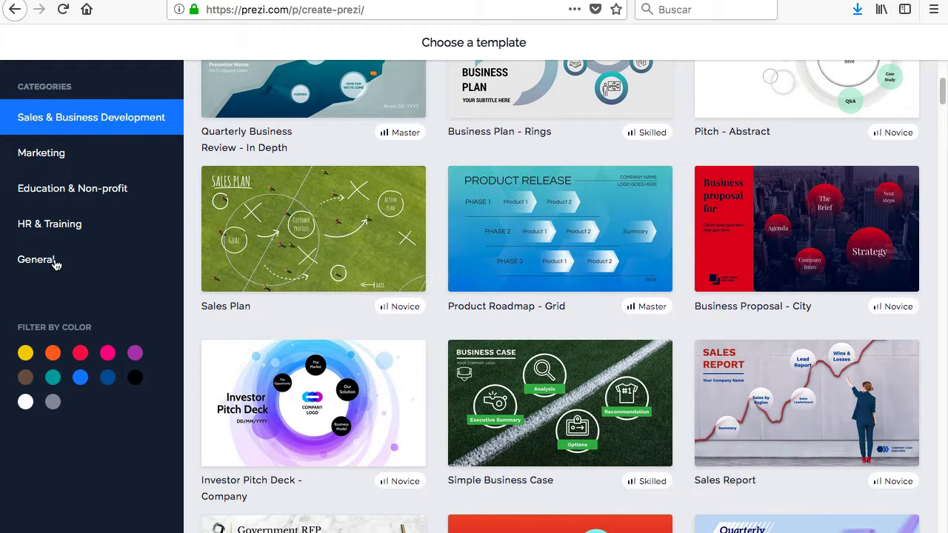
pyautogui.scroll(-15, 222, 222)
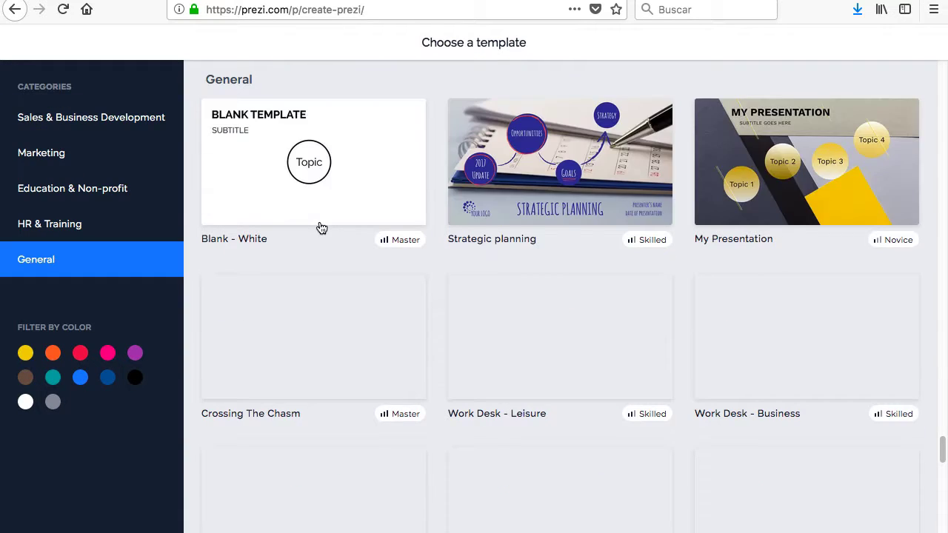
pyautogui.click(320, 151)
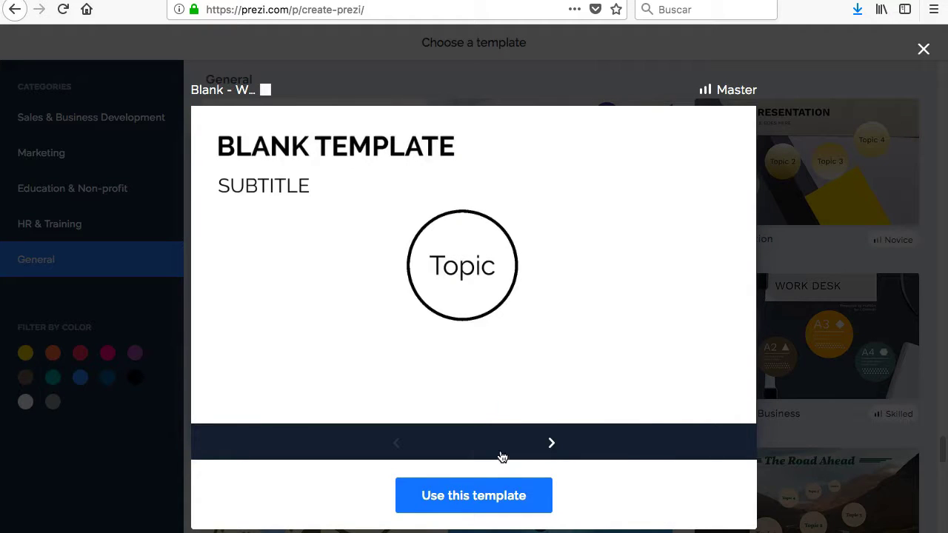
pyautogui.click(500, 501)
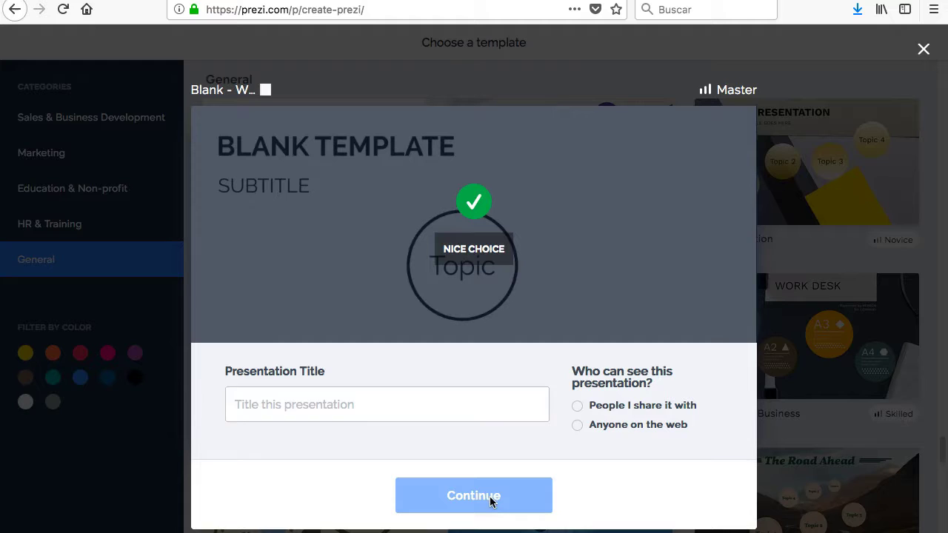
# - Title the presentation 'Presentation', make it viewable by anyone on the web, and create it
pyautogui.click(350, 406)
pyautogui.write('Presentation')
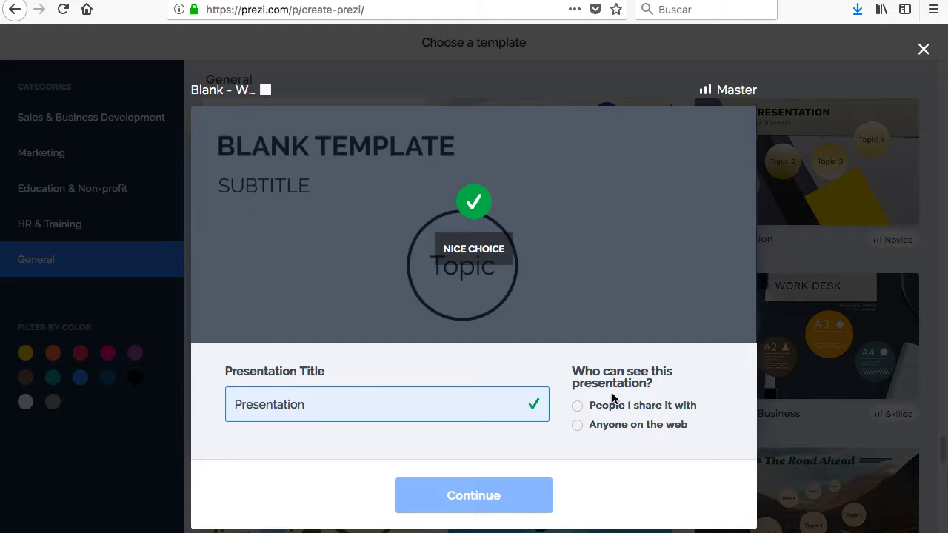
pyautogui.click(578, 407)
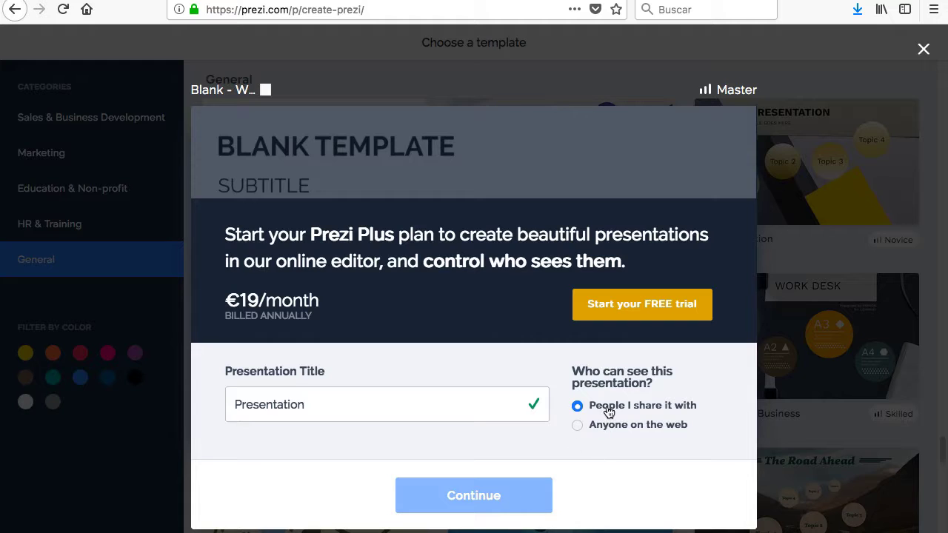
pyautogui.click(588, 425)
pyautogui.click(529, 492)
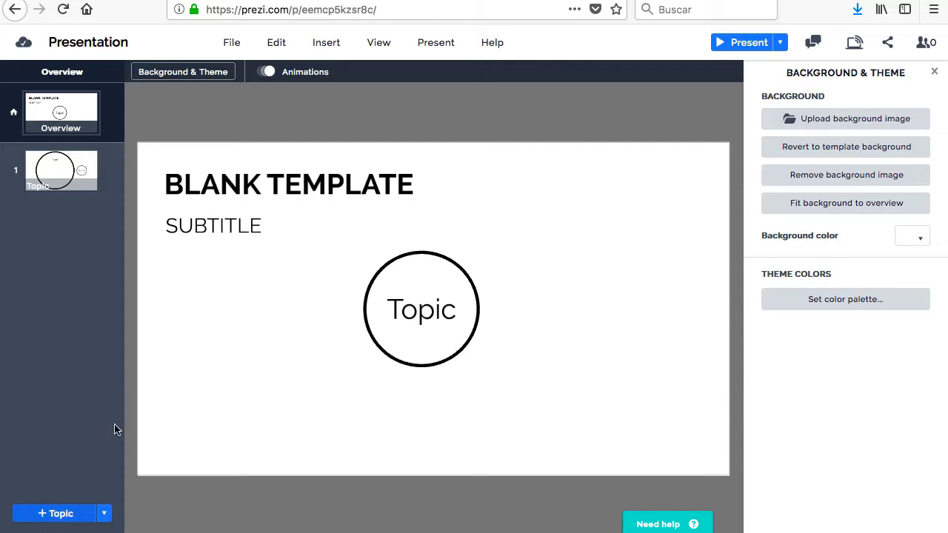
# - Close Background & Theme, add a second topic beside the first, and zoom into it
pyautogui.click(934, 71)
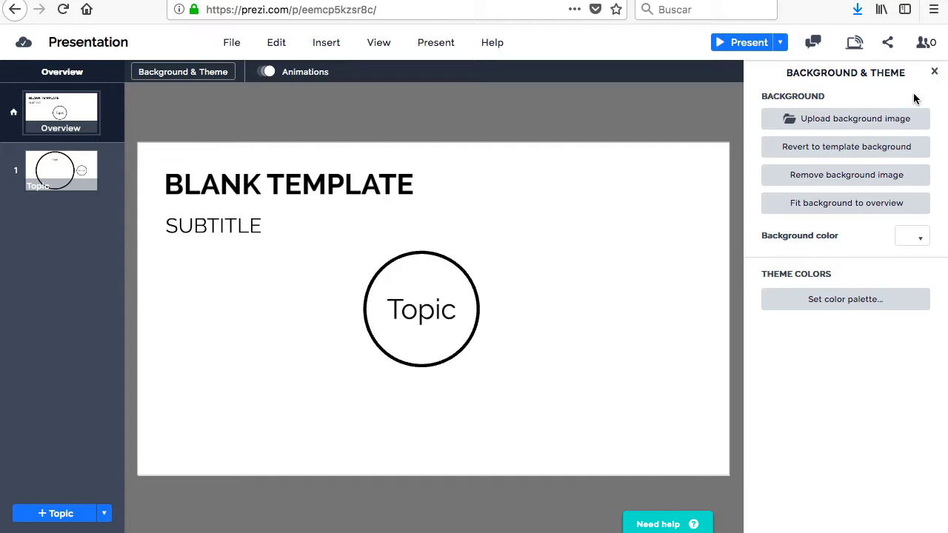
pyautogui.click(60, 519)
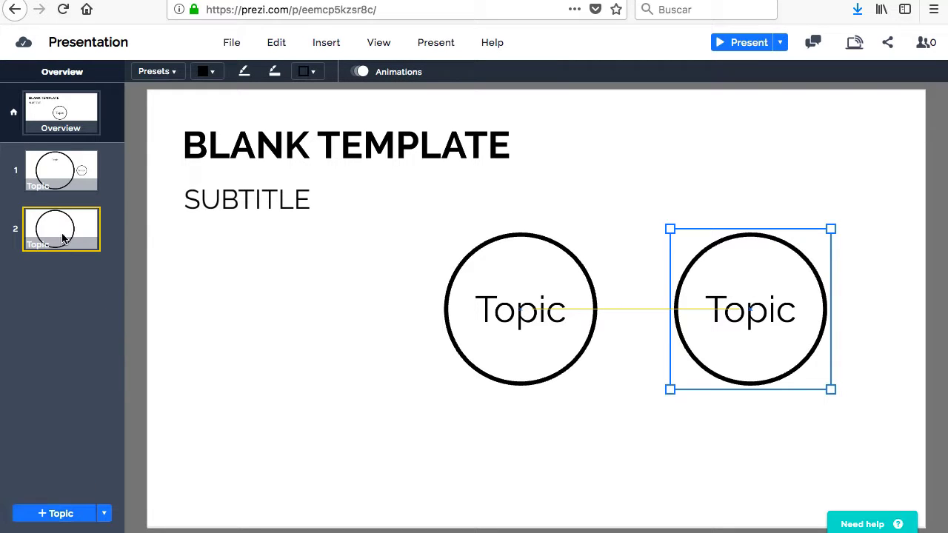
pyautogui.click(64, 237)
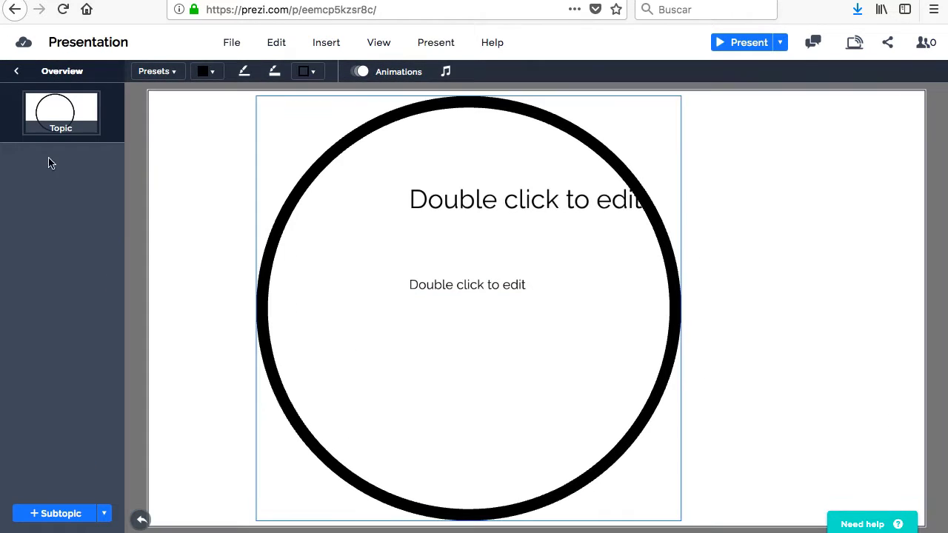
# - Enlarge and tilt the second Topic circle, lining it up beside the first on the overview
pyautogui.click(16, 71)
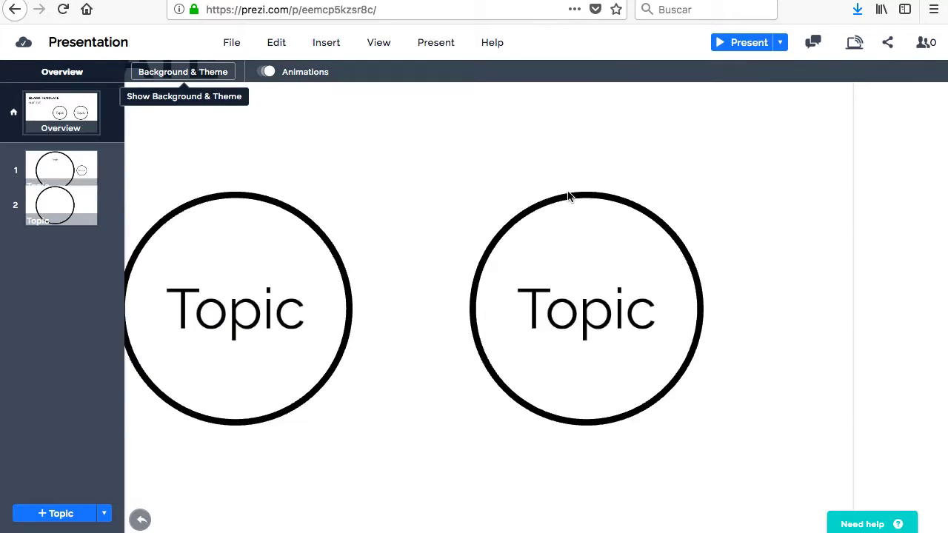
pyautogui.moveTo(755, 304)
pyautogui.mouseDown()
pyautogui.moveTo(718, 286)
pyautogui.moveTo(755, 287)
pyautogui.mouseUp()
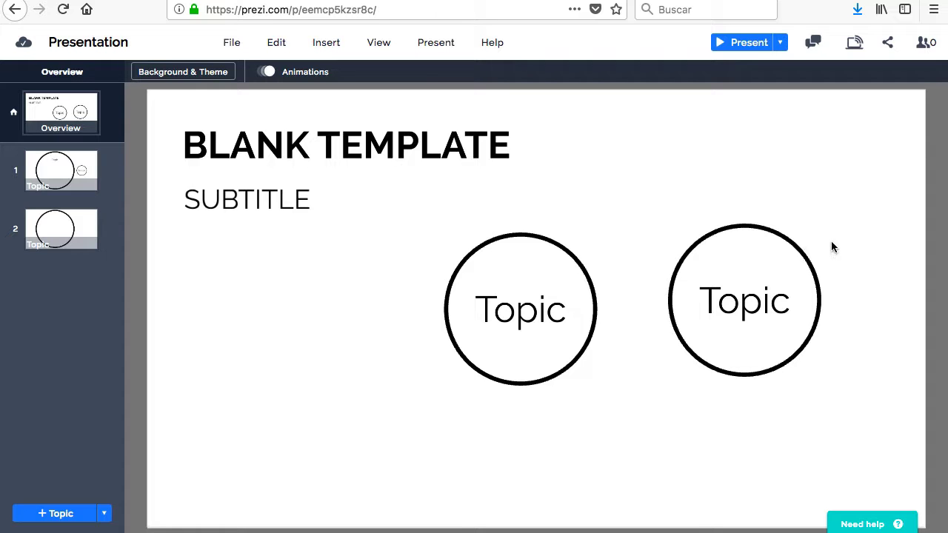
pyautogui.click(757, 267)
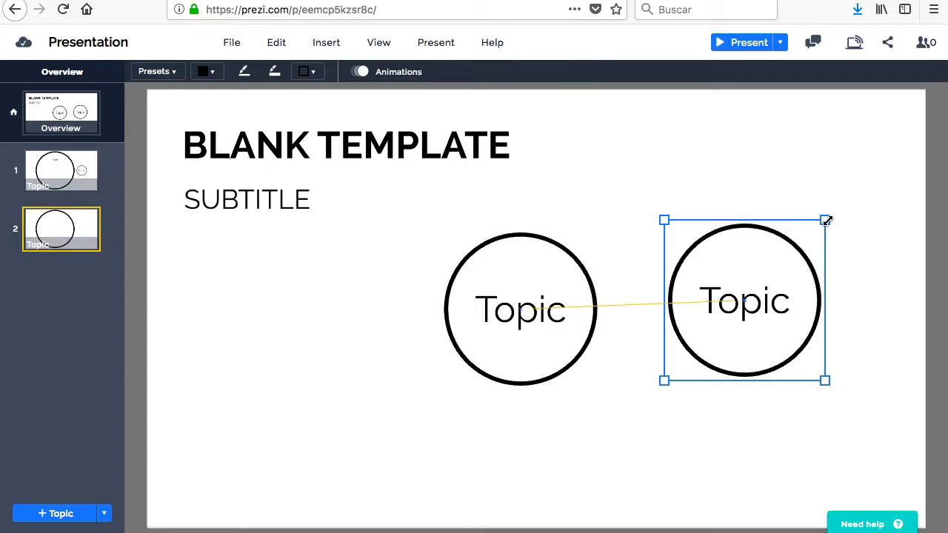
pyautogui.moveTo(835, 213)
pyautogui.mouseDown()
pyautogui.moveTo(852, 201)
pyautogui.moveTo(831, 216)
pyautogui.moveTo(857, 278)
pyautogui.moveTo(851, 257)
pyautogui.mouseUp()
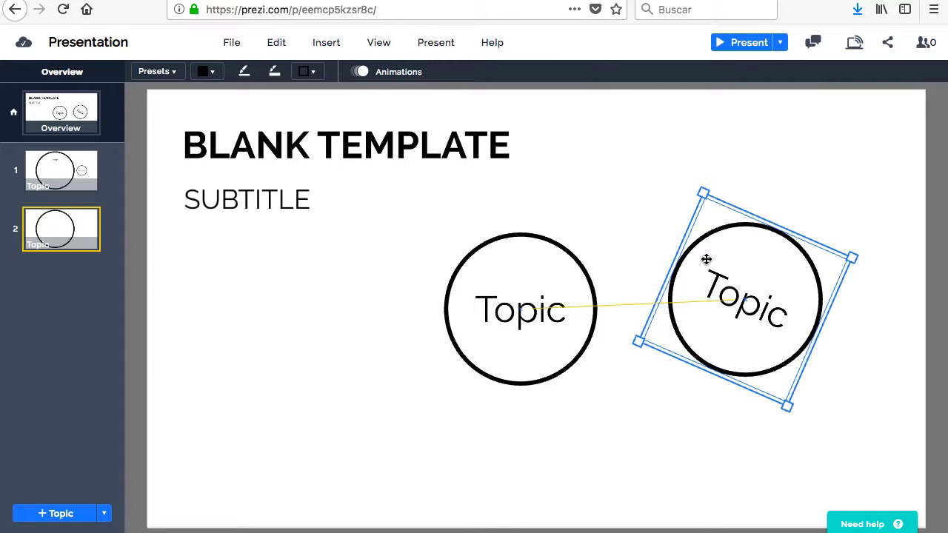
pyautogui.moveTo(706, 259)
pyautogui.mouseDown()
pyautogui.moveTo(691, 253)
pyautogui.moveTo(698, 239)
pyautogui.mouseUp()
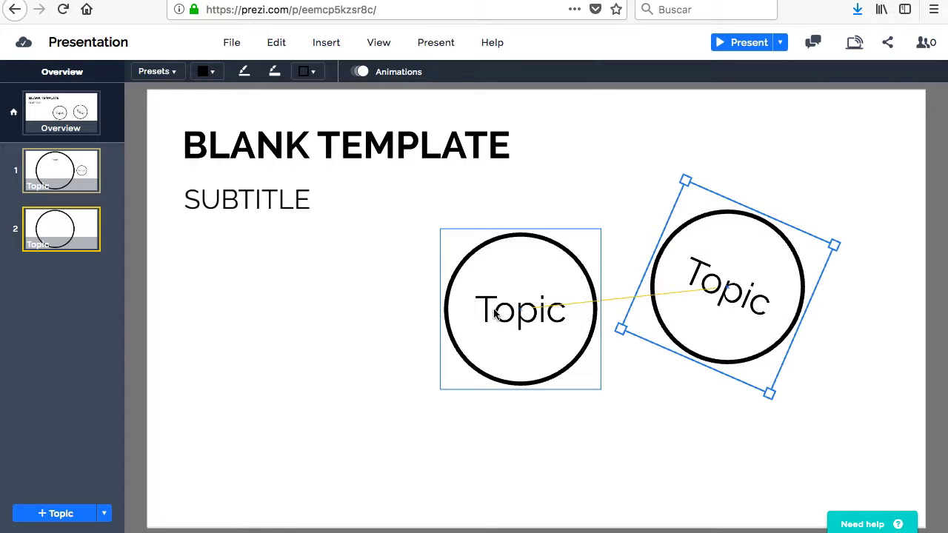
pyautogui.click(372, 259)
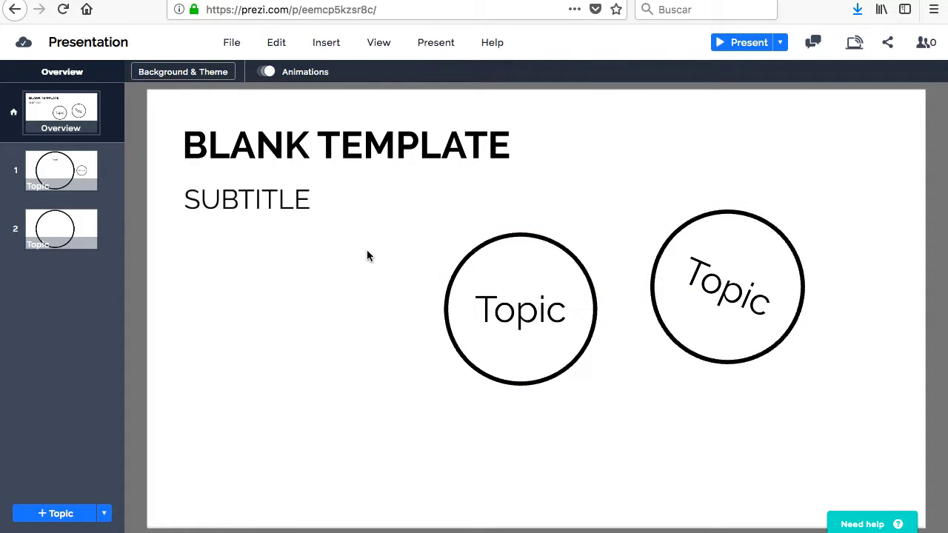
# - Try mint, pink, lavender and grey backgrounds, then settle on dark green with Solid fill
pyautogui.click(191, 74)
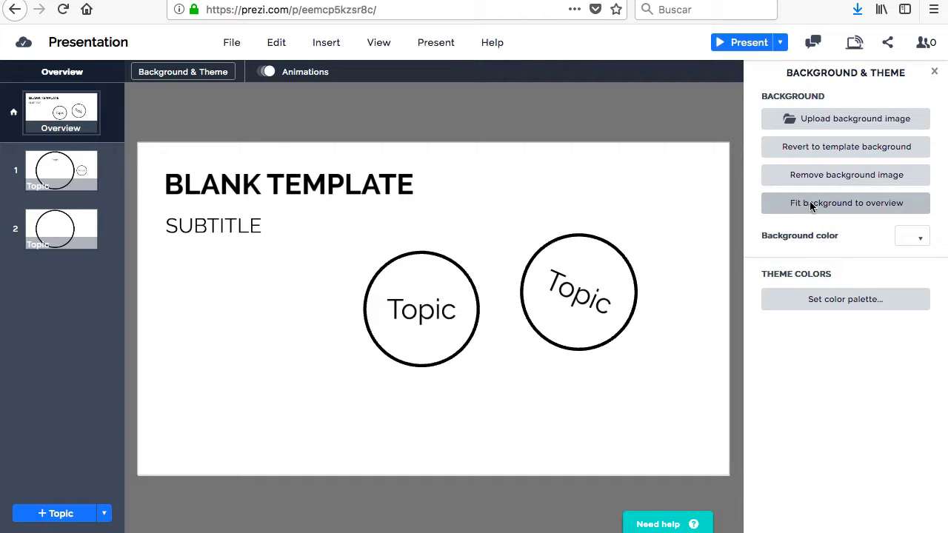
pyautogui.click(913, 237)
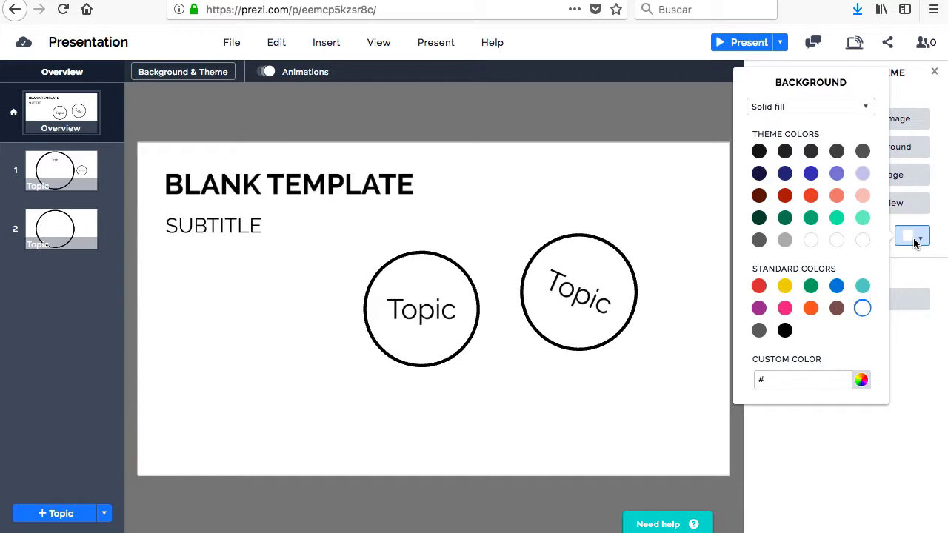
pyautogui.click(864, 217)
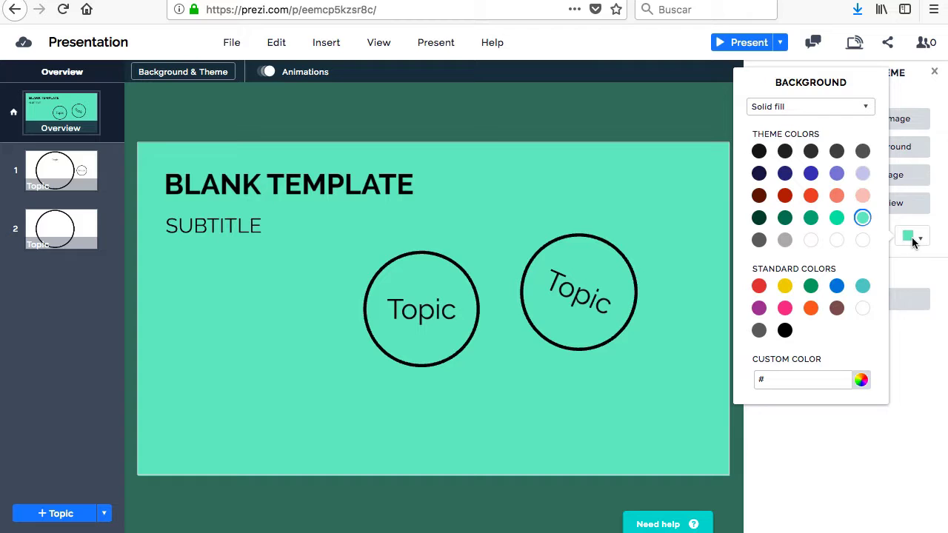
pyautogui.click(863, 196)
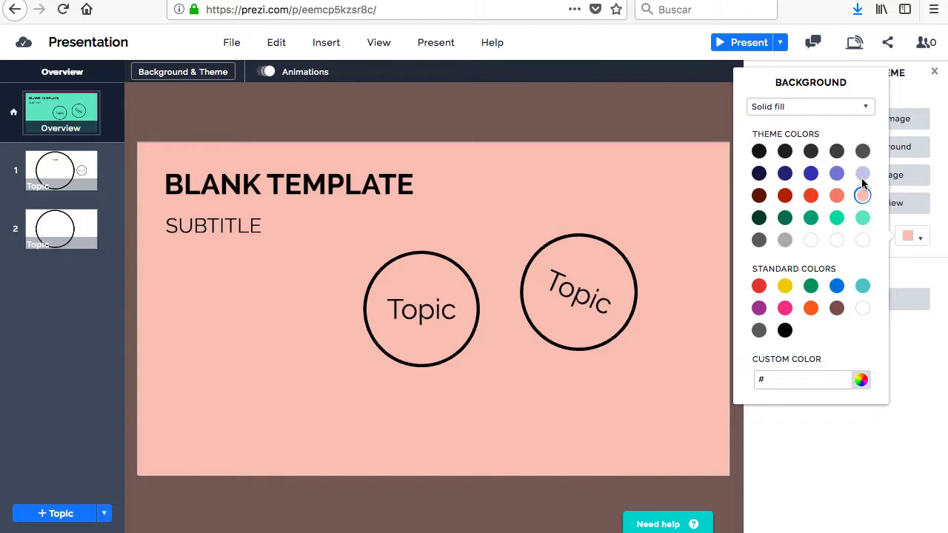
pyautogui.click(863, 175)
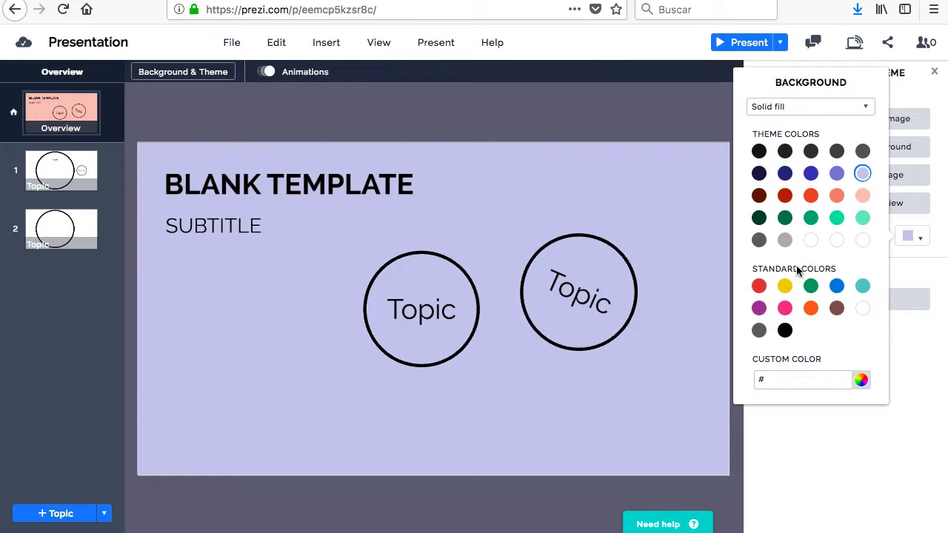
pyautogui.click(785, 241)
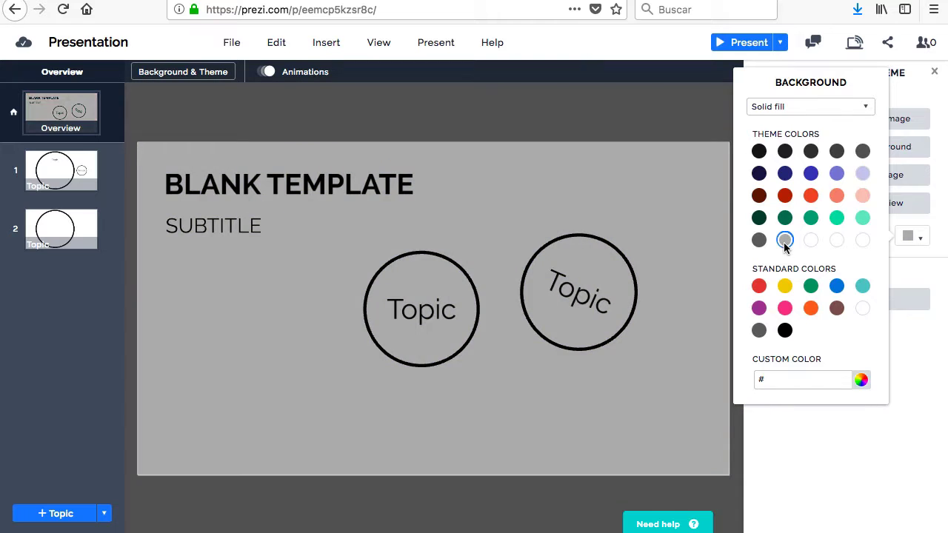
pyautogui.click(786, 221)
pyautogui.click(864, 111)
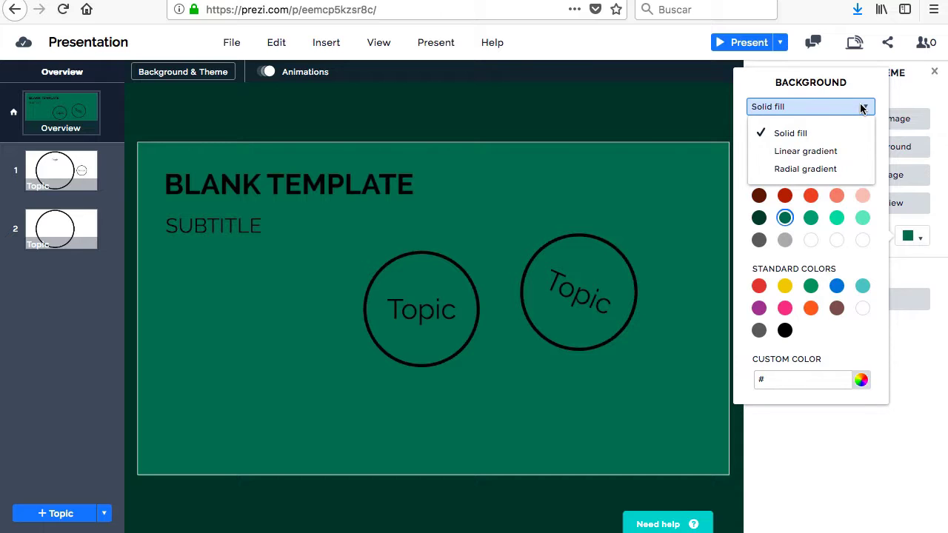
pyautogui.click(863, 108)
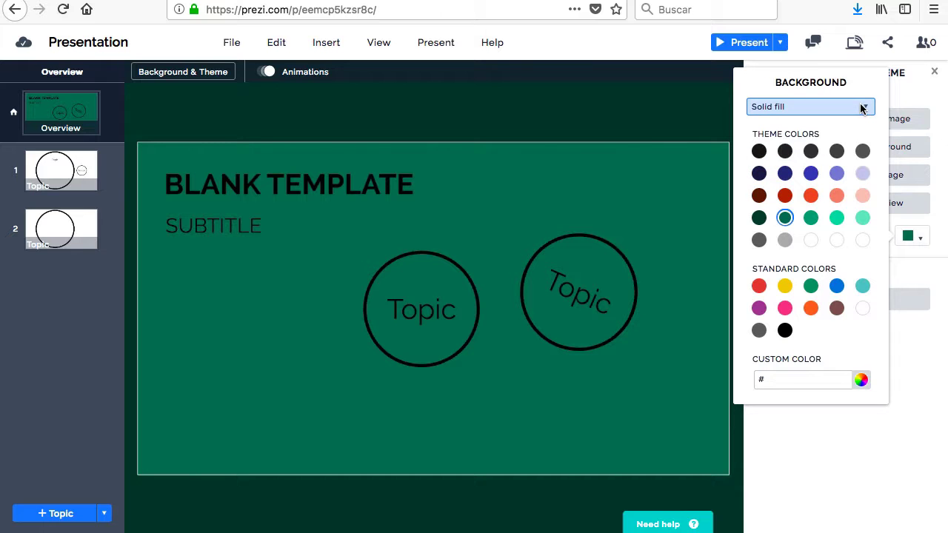
# - Try a reddish custom colour, then switch the background to the light lavender swatch
pyautogui.click(862, 380)
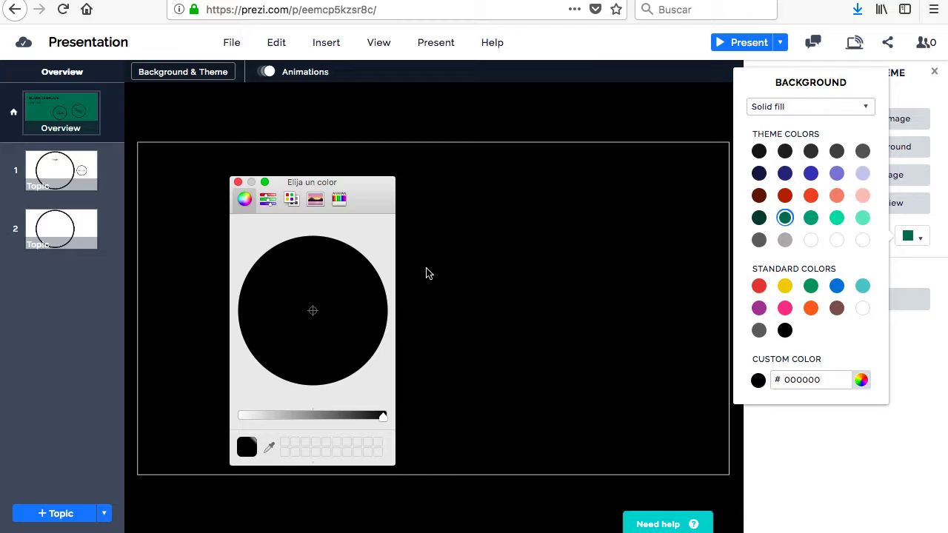
pyautogui.moveTo(354, 415); pyautogui.dragTo(300, 414)
pyautogui.moveTo(322, 298)
pyautogui.mouseDown()
pyautogui.moveTo(330, 332)
pyautogui.moveTo(349, 337)
pyautogui.moveTo(362, 311)
pyautogui.mouseUp()
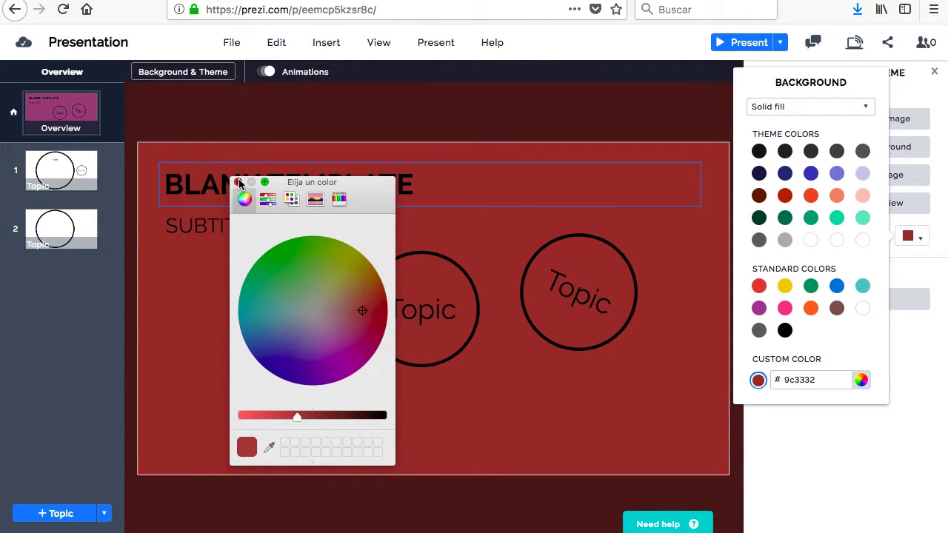
pyautogui.click(238, 183)
pyautogui.click(862, 175)
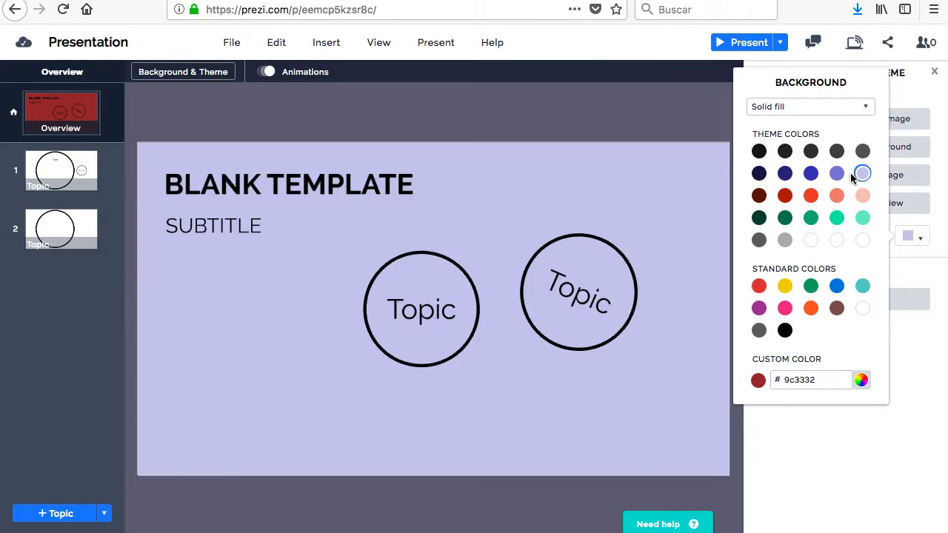
pyautogui.click(934, 74)
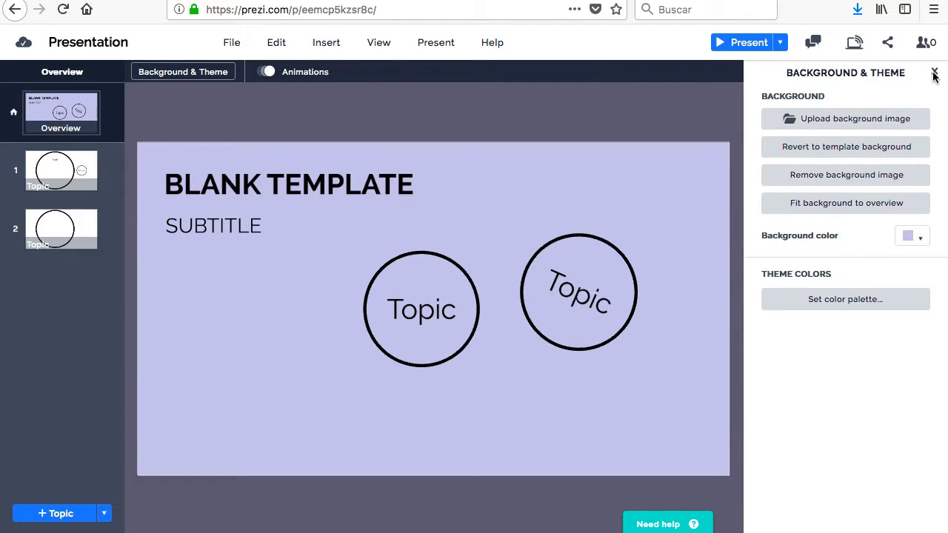
# - Add a third Planet-style topic to the overview and preview it
pyautogui.click(934, 73)
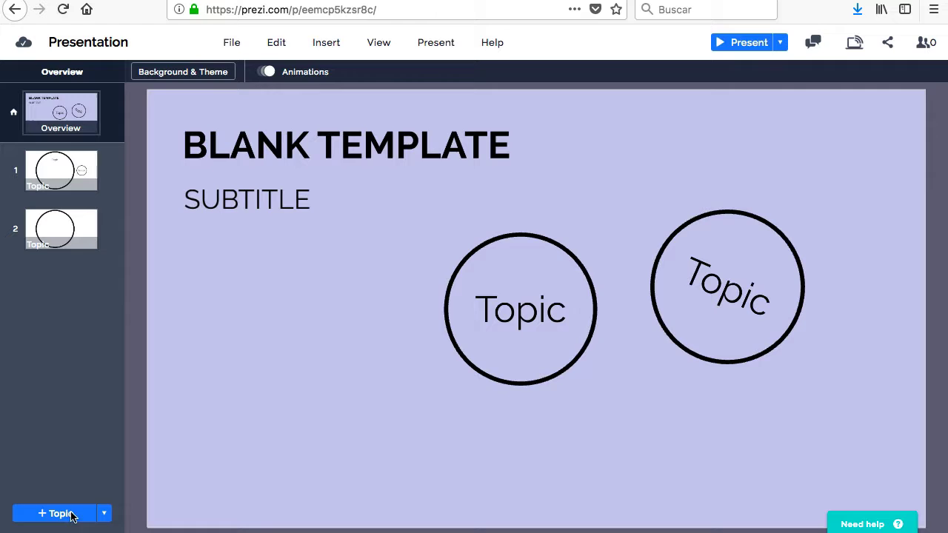
pyautogui.click(107, 515)
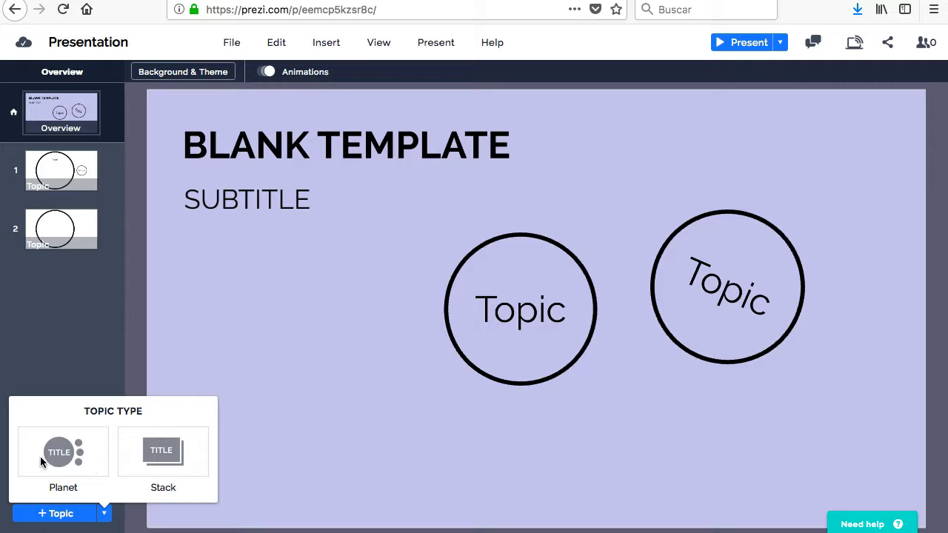
pyautogui.click(59, 452)
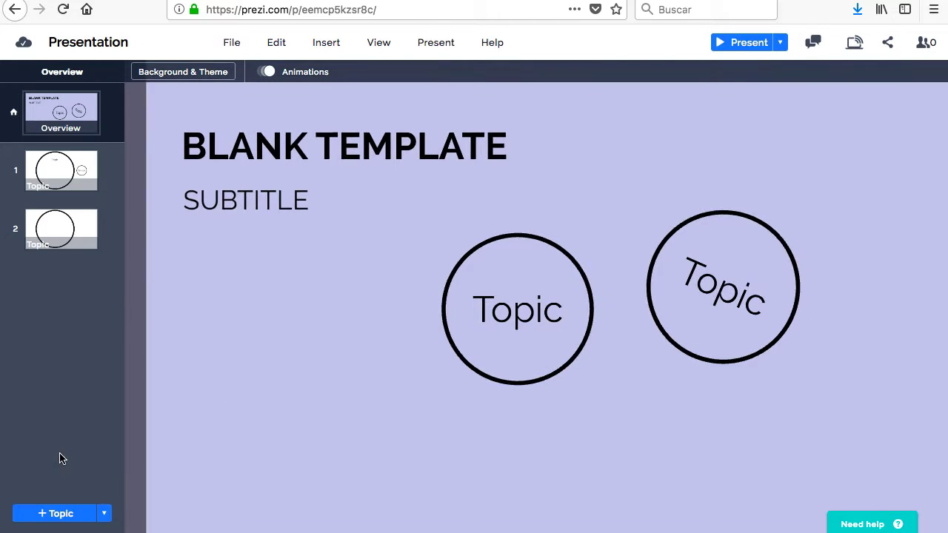
pyautogui.click(58, 295)
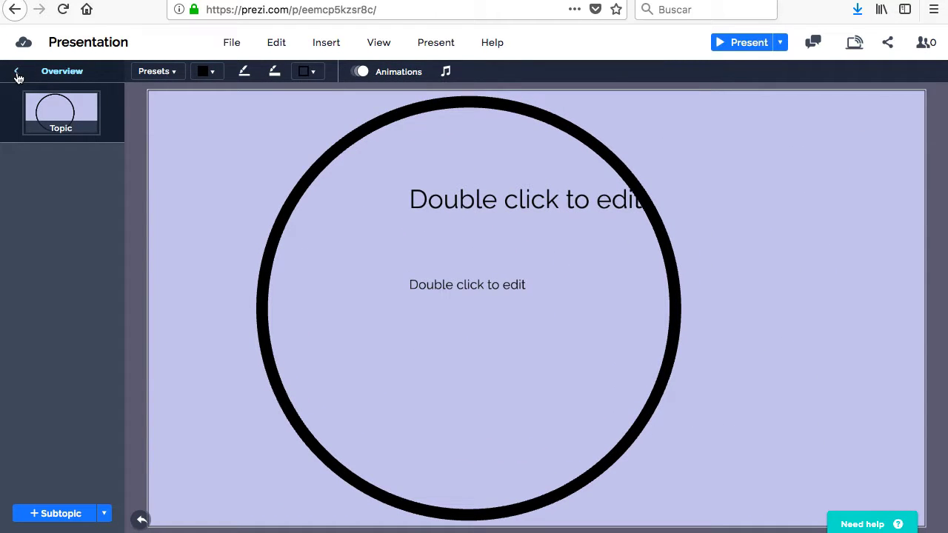
pyautogui.click(17, 75)
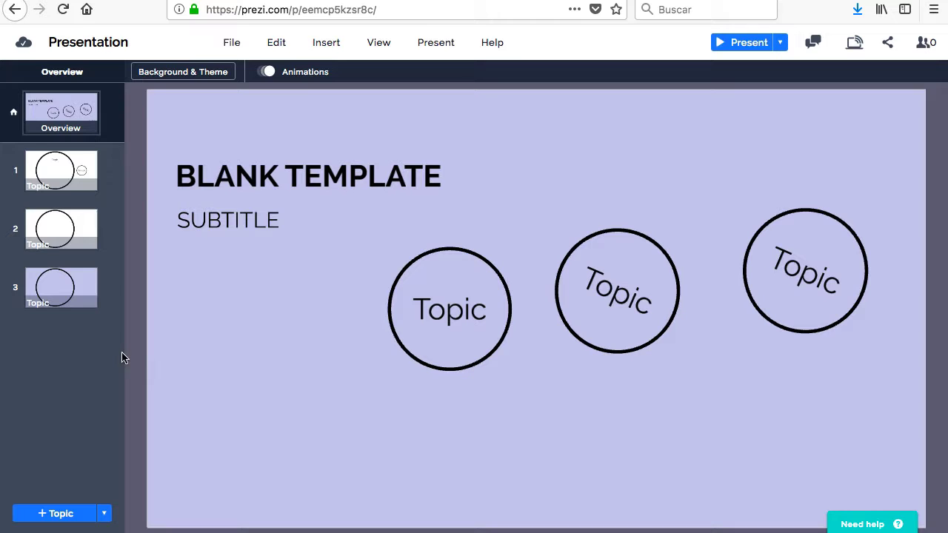
# - Nudge the first topic's Subtopic circle slightly left, then check the second topic
pyautogui.click(60, 167)
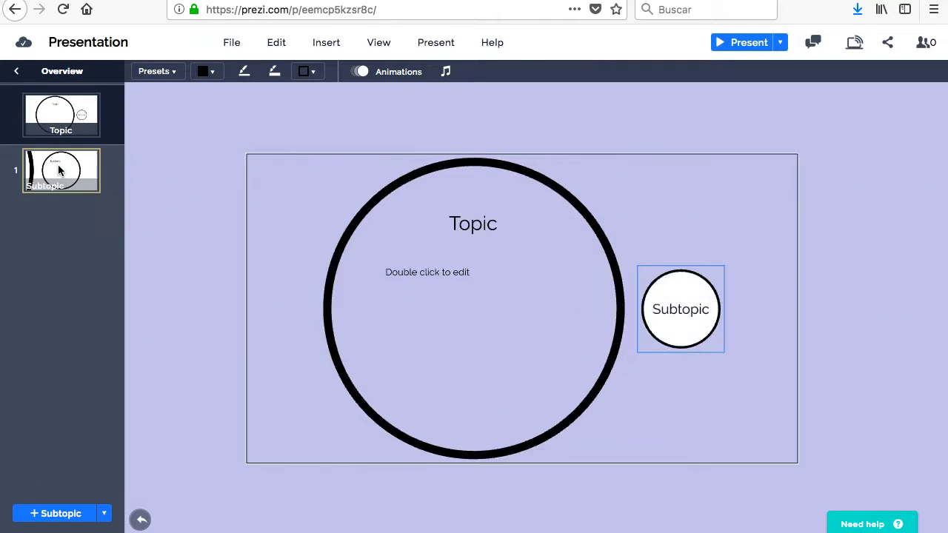
pyautogui.click(778, 310)
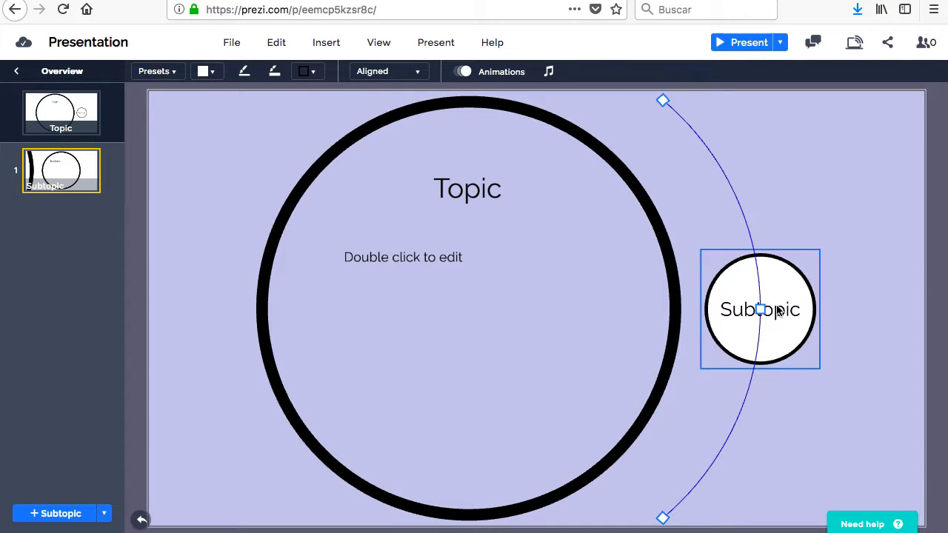
pyautogui.moveTo(757, 309); pyautogui.dragTo(756, 343)
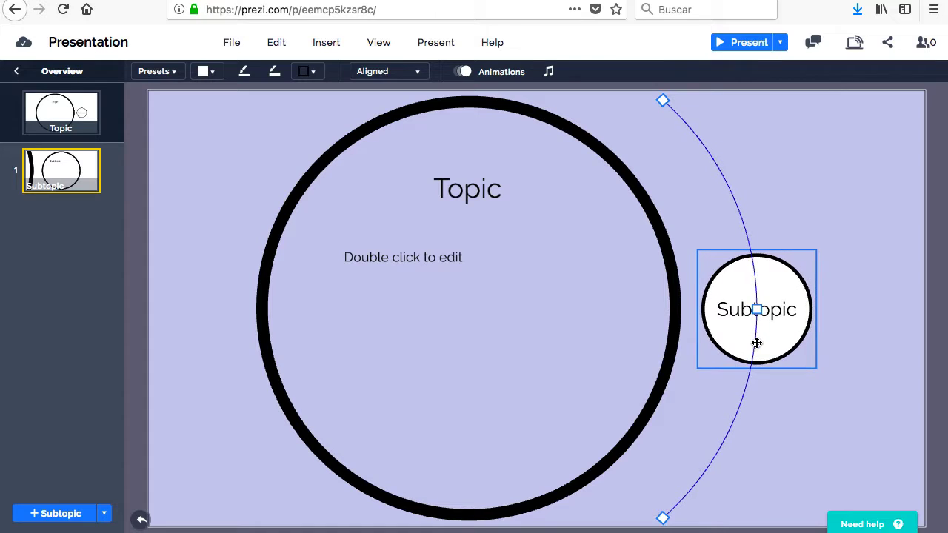
pyautogui.click(733, 335)
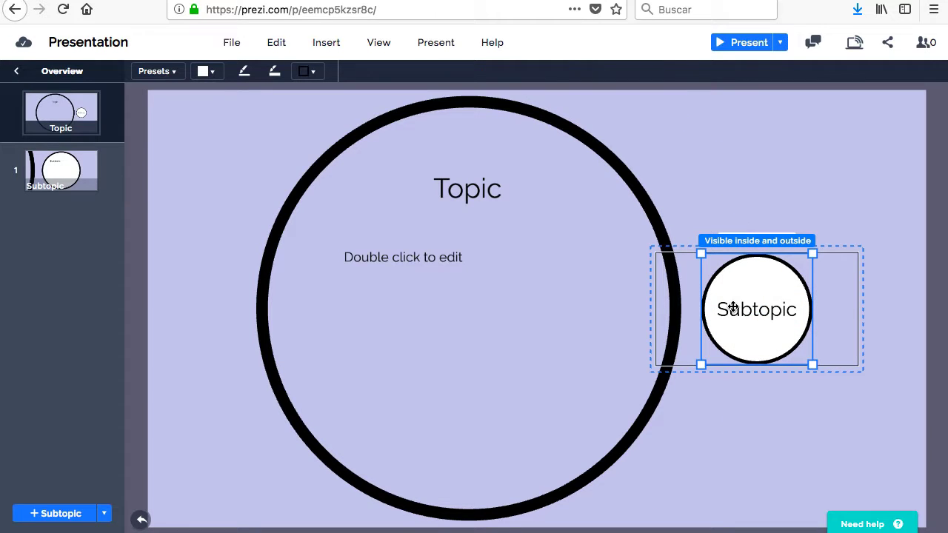
pyautogui.click(19, 74)
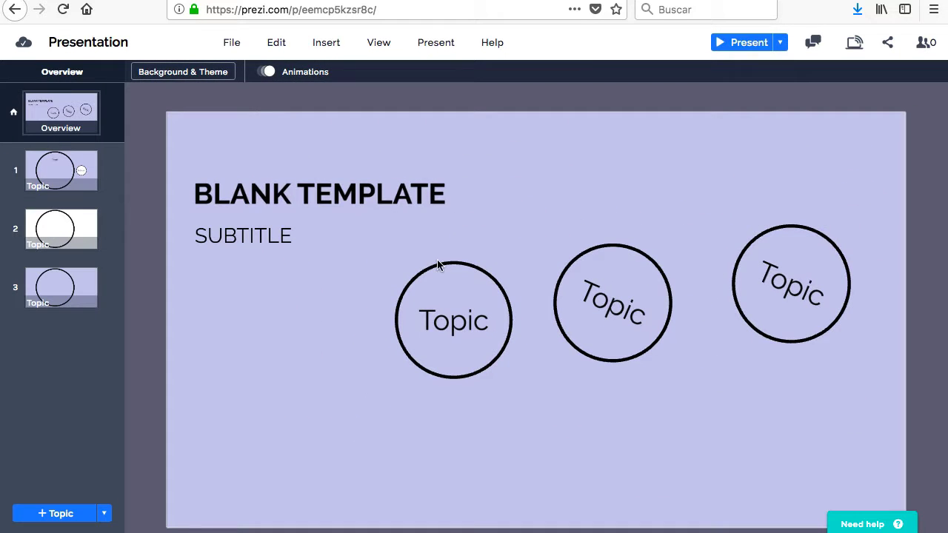
pyautogui.click(620, 282)
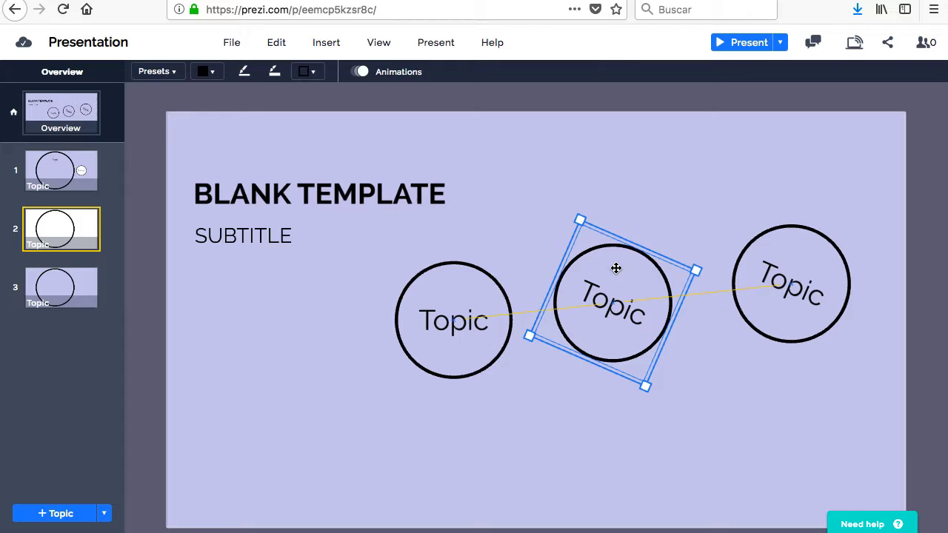
pyautogui.click(615, 267)
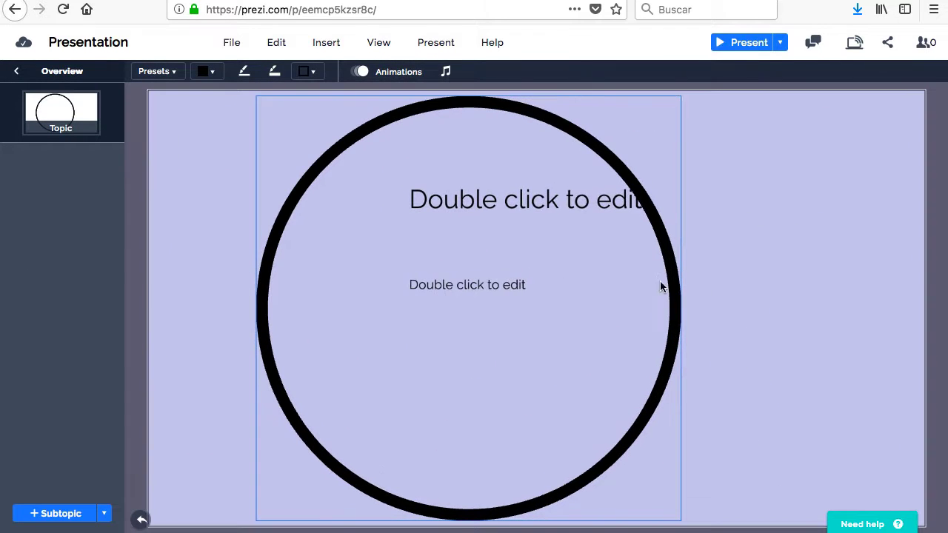
pyautogui.click(17, 74)
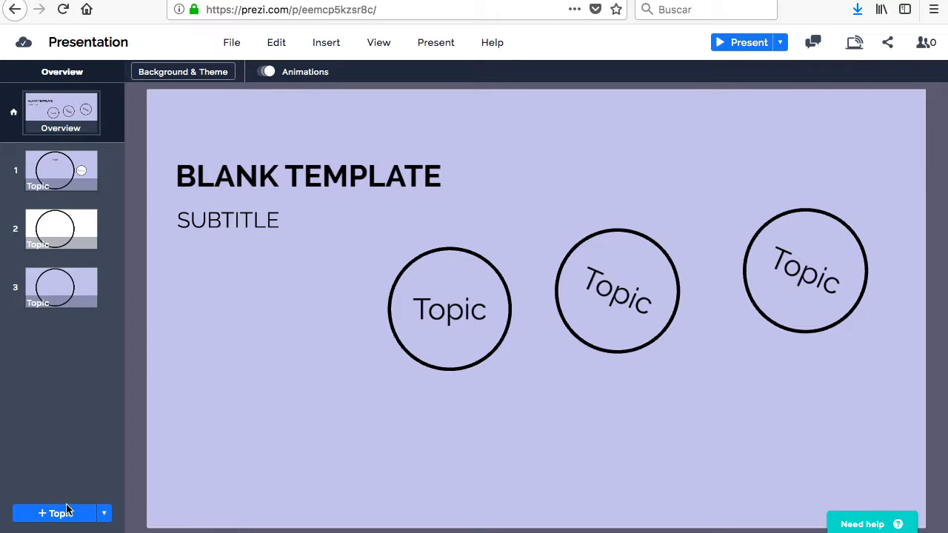
# - Add a fourth Planet-style topic right of the other three and preview it
pyautogui.click(103, 515)
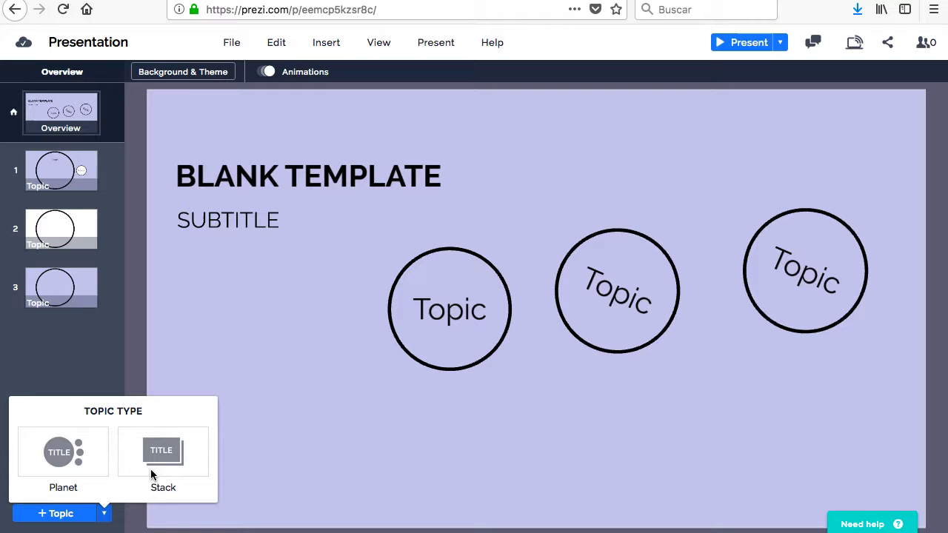
pyautogui.click(157, 464)
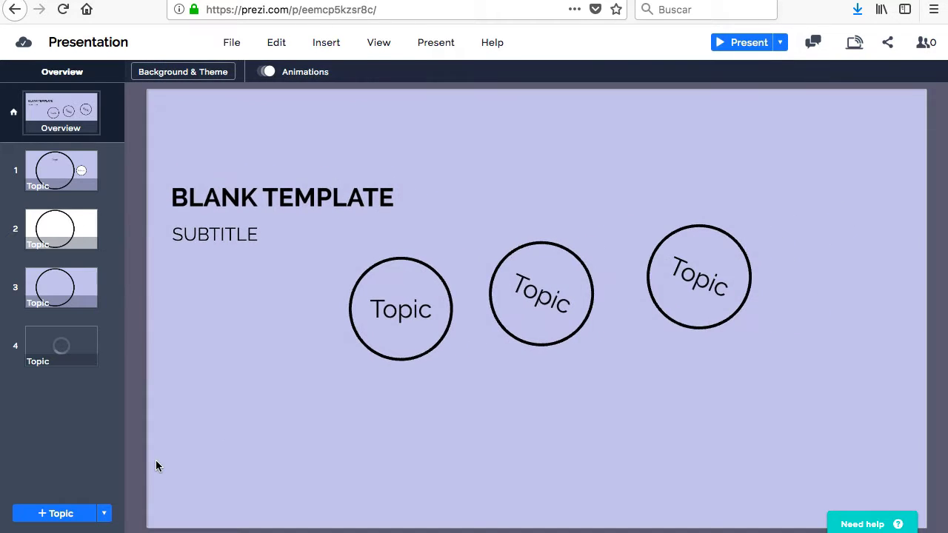
pyautogui.click(59, 343)
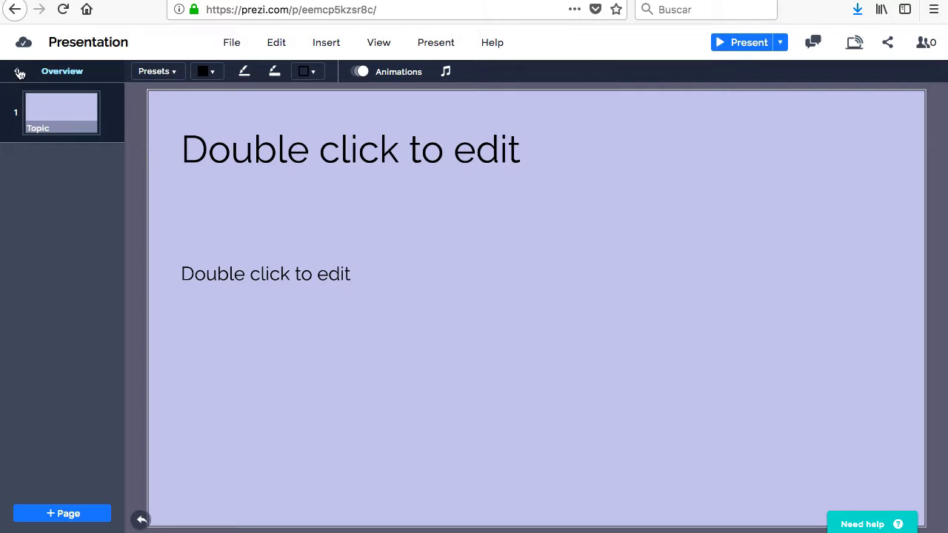
pyautogui.click(18, 71)
pyautogui.click(65, 63)
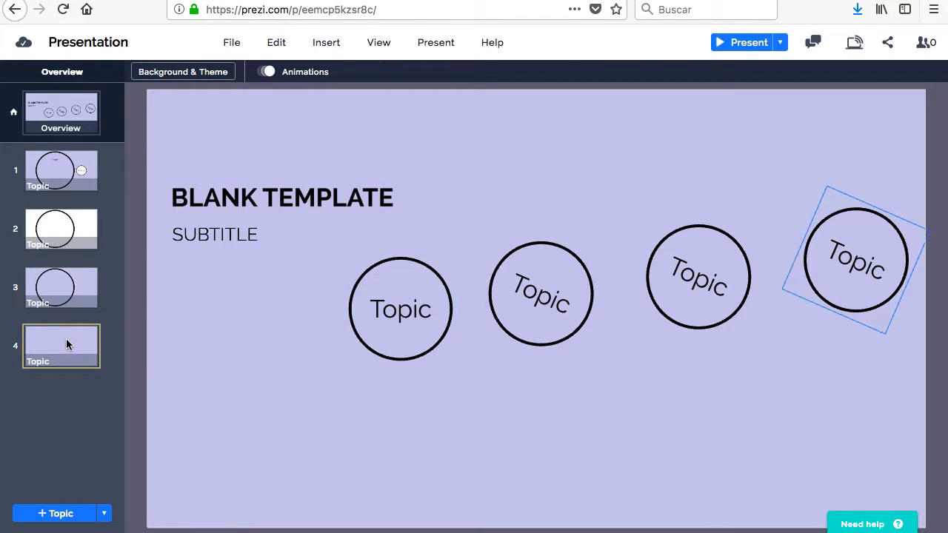
pyautogui.click(386, 316)
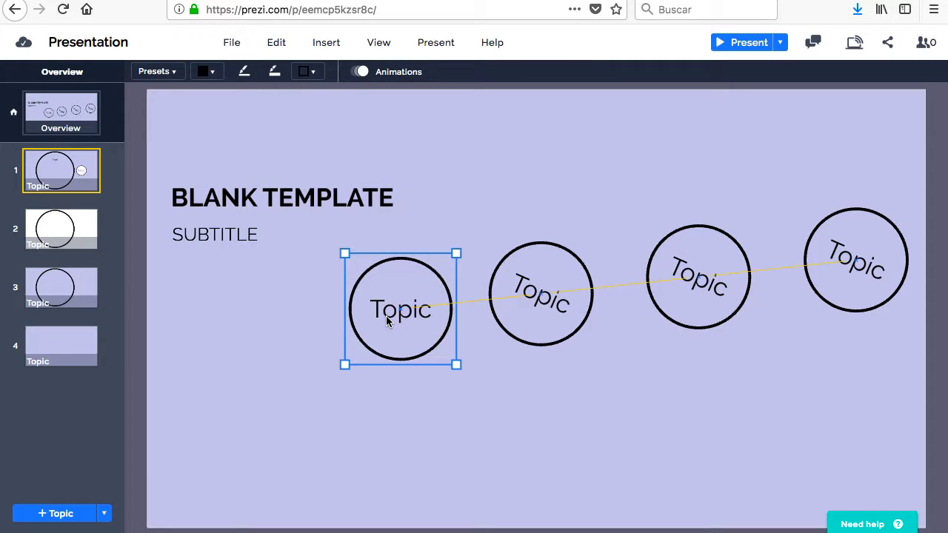
# - Set the first Topic circle's border colour to the green theme swatch with lower opacity
pyautogui.click(312, 72)
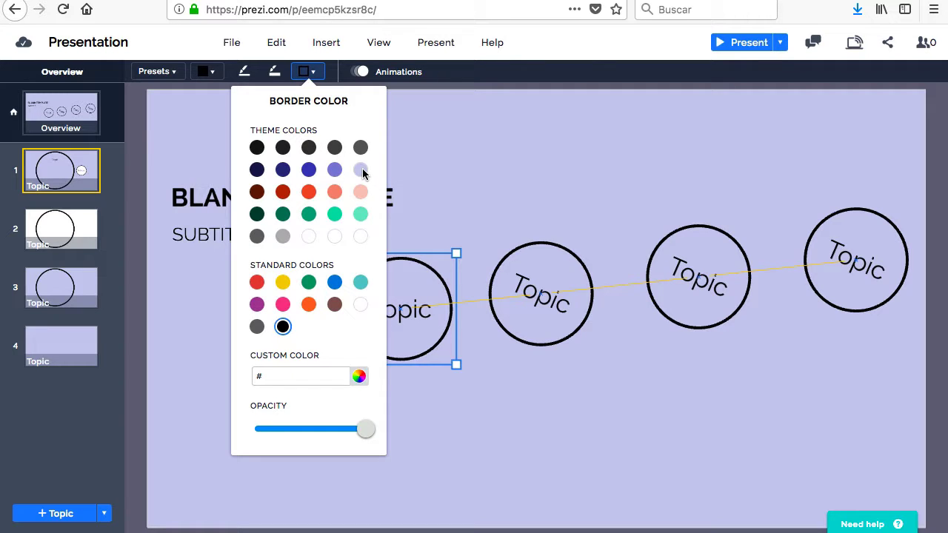
pyautogui.click(283, 170)
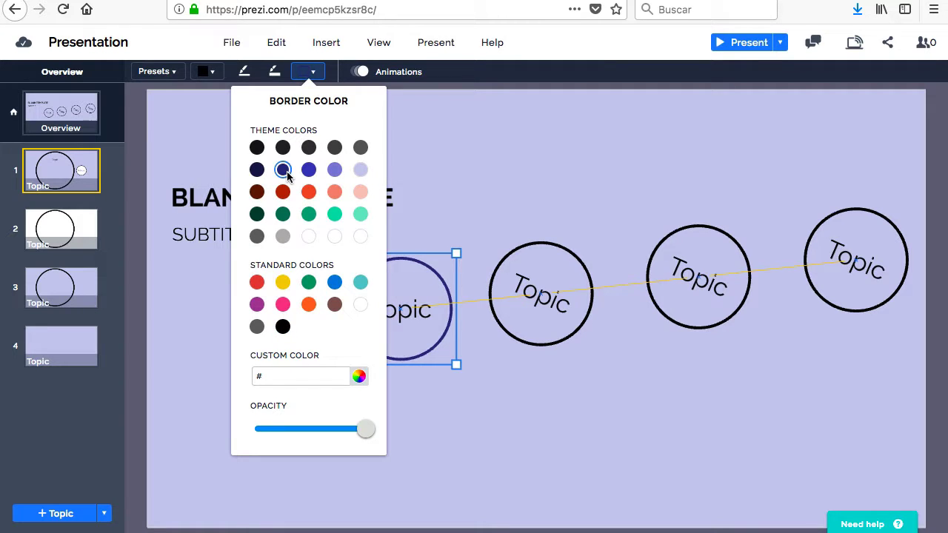
pyautogui.click(309, 212)
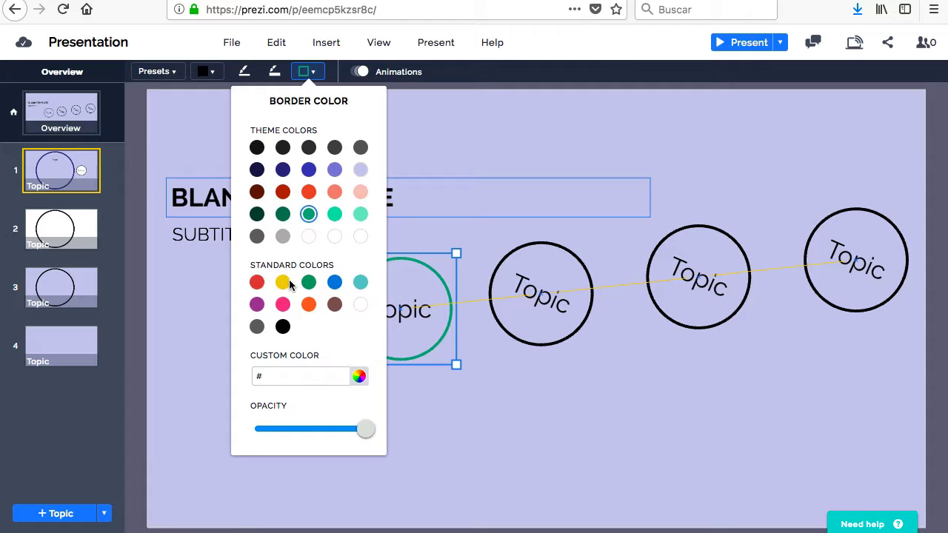
pyautogui.moveTo(348, 432)
pyautogui.mouseDown()
pyautogui.moveTo(311, 433)
pyautogui.moveTo(397, 433)
pyautogui.mouseUp()
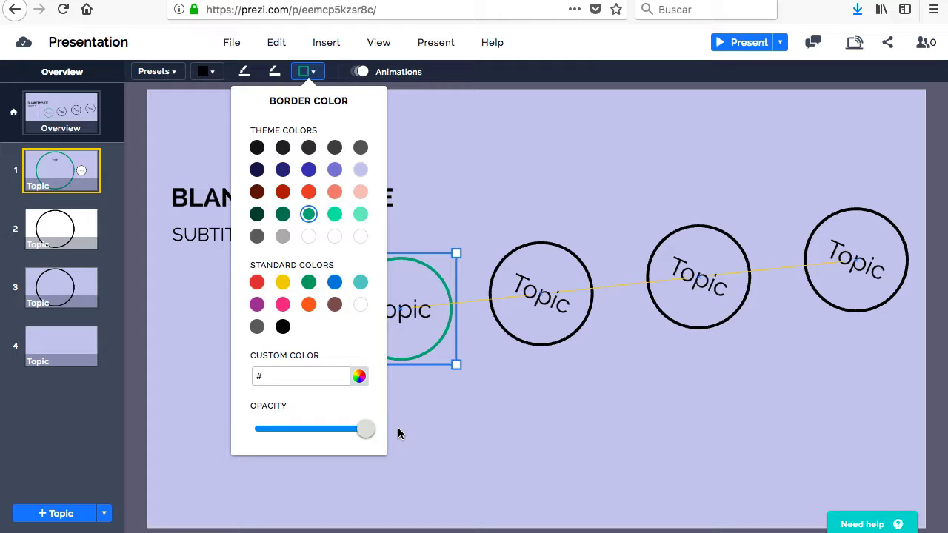
pyautogui.click(265, 82)
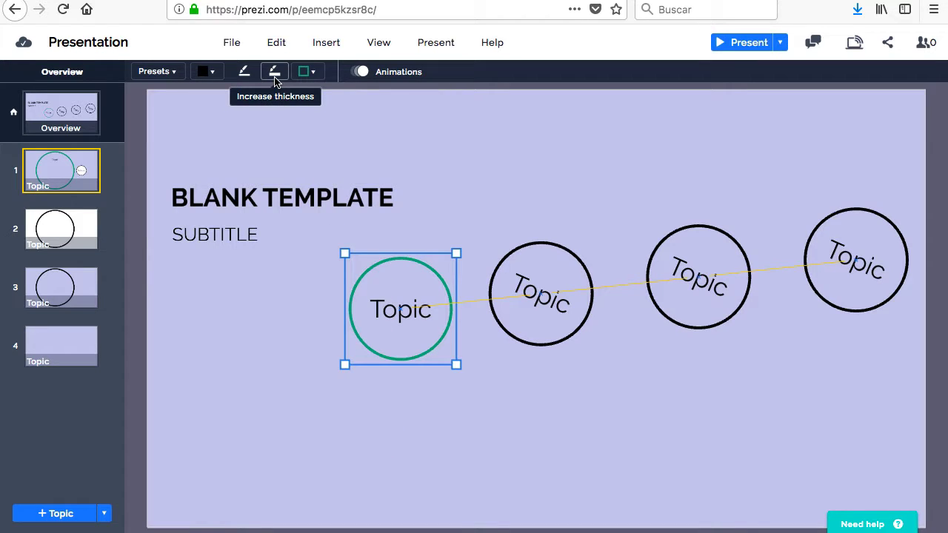
# - Increase the green border's thickness by two steps
pyautogui.click(274, 79)
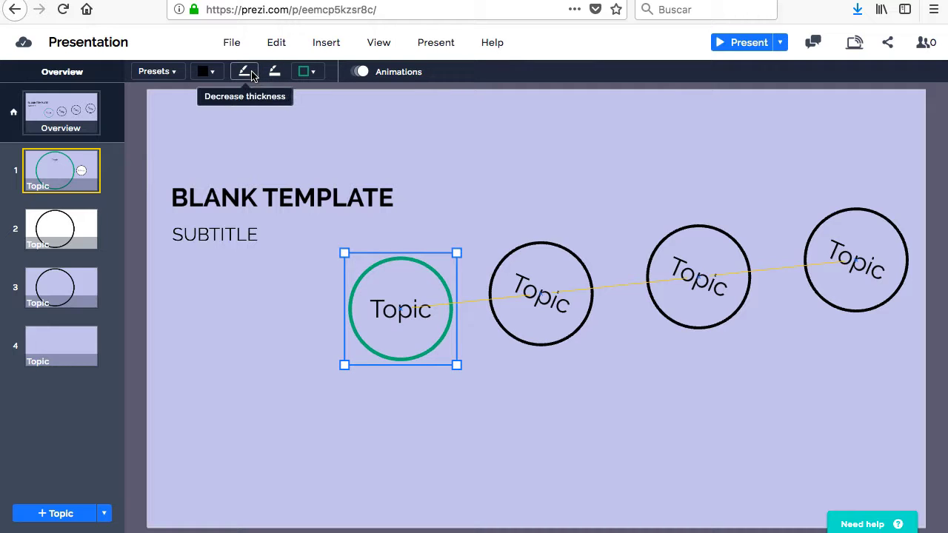
pyautogui.click(258, 77)
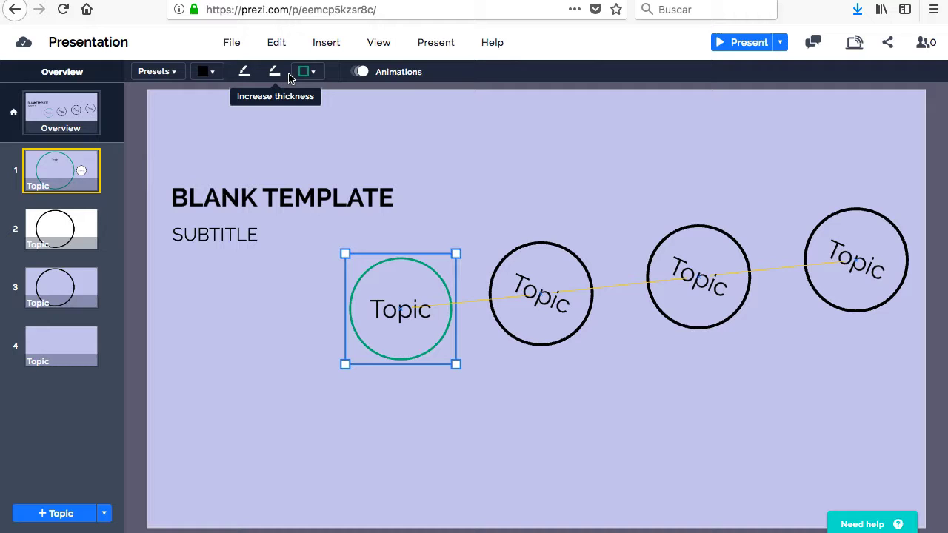
pyautogui.click(277, 73)
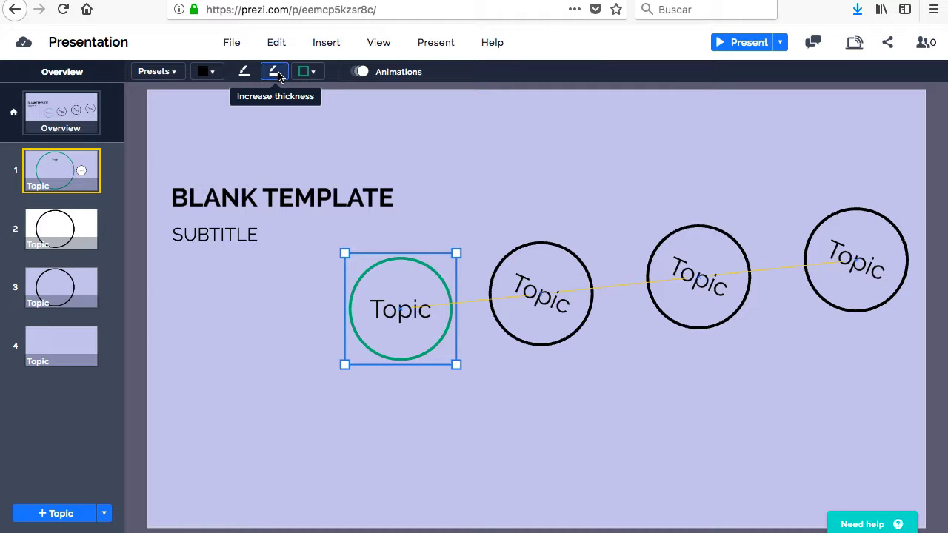
pyautogui.click(278, 74)
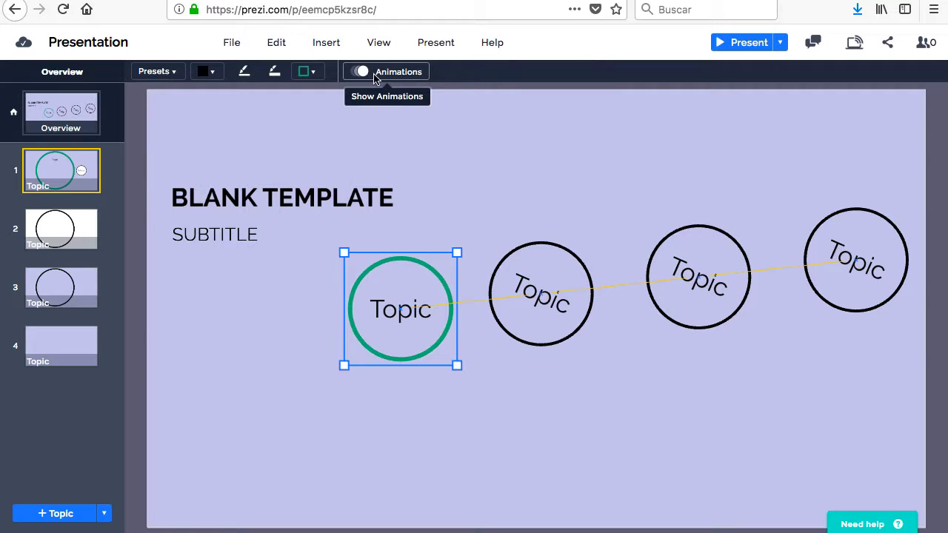
pyautogui.click(231, 45)
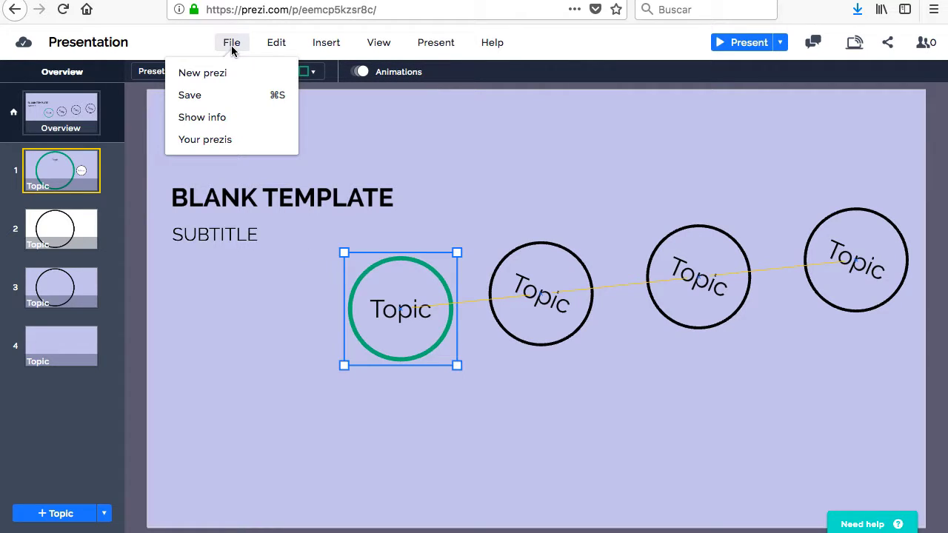
pyautogui.click(279, 46)
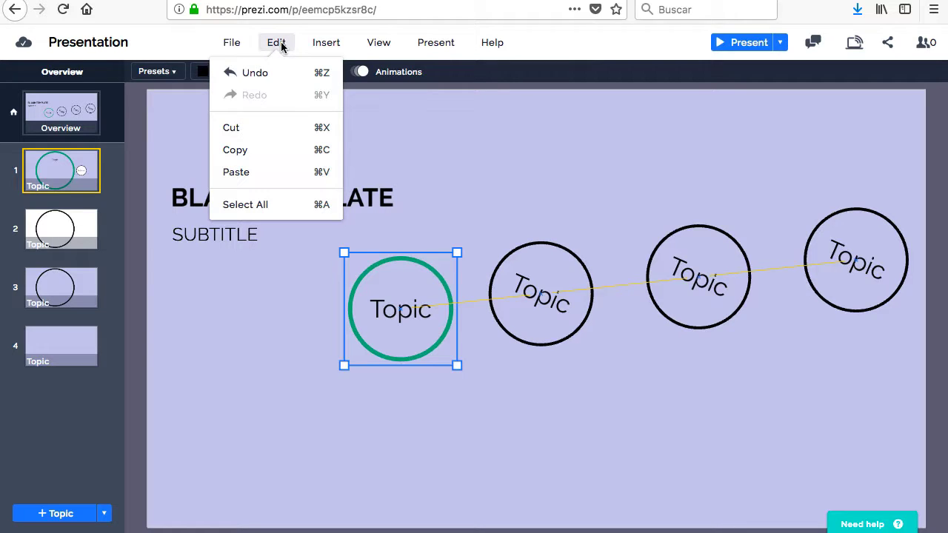
pyautogui.click(326, 46)
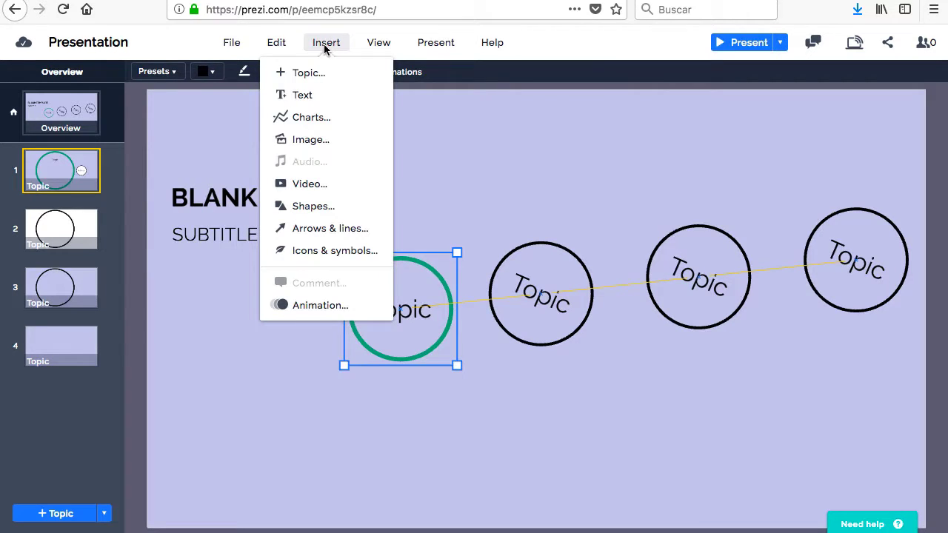
pyautogui.click(381, 46)
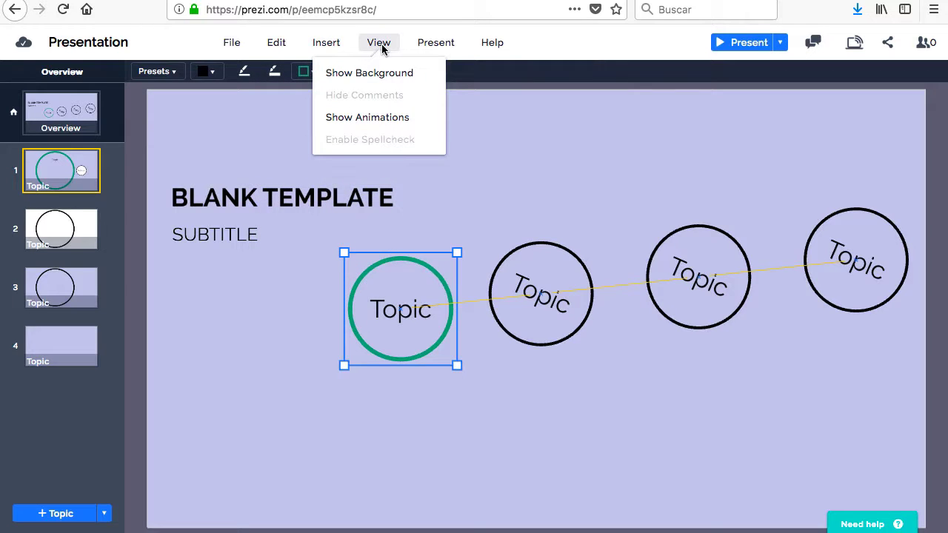
pyautogui.click(416, 48)
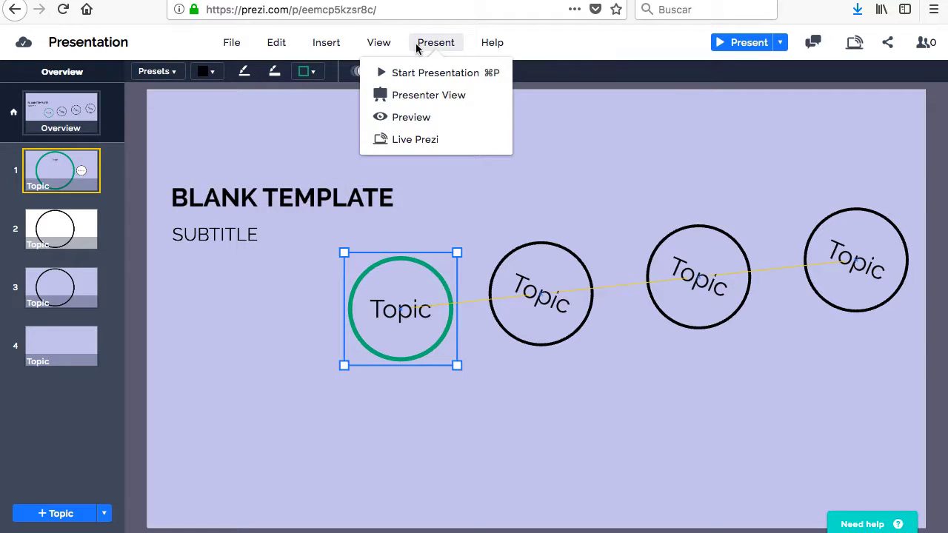
pyautogui.click(483, 45)
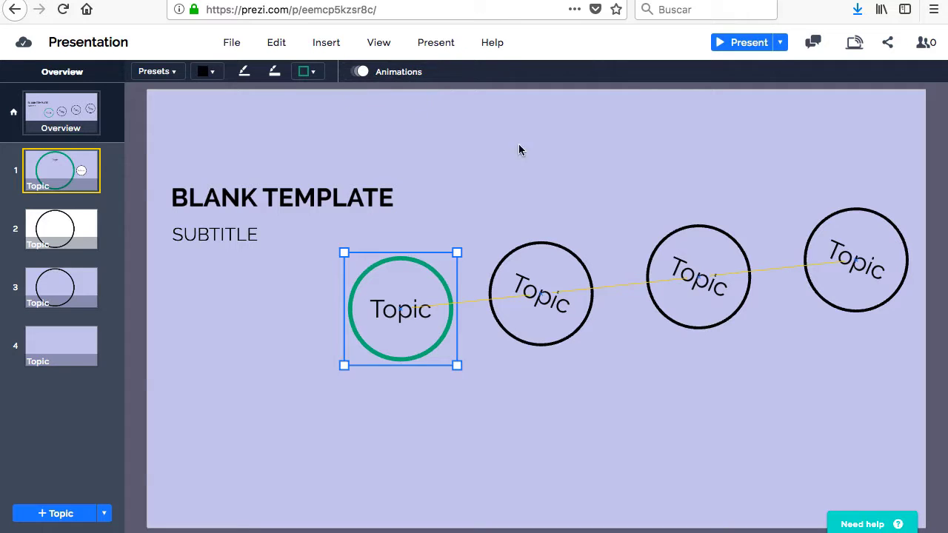
# - Turn on overview animations and set them to play after the first Topic
pyautogui.click(397, 97)
pyautogui.click(323, 72)
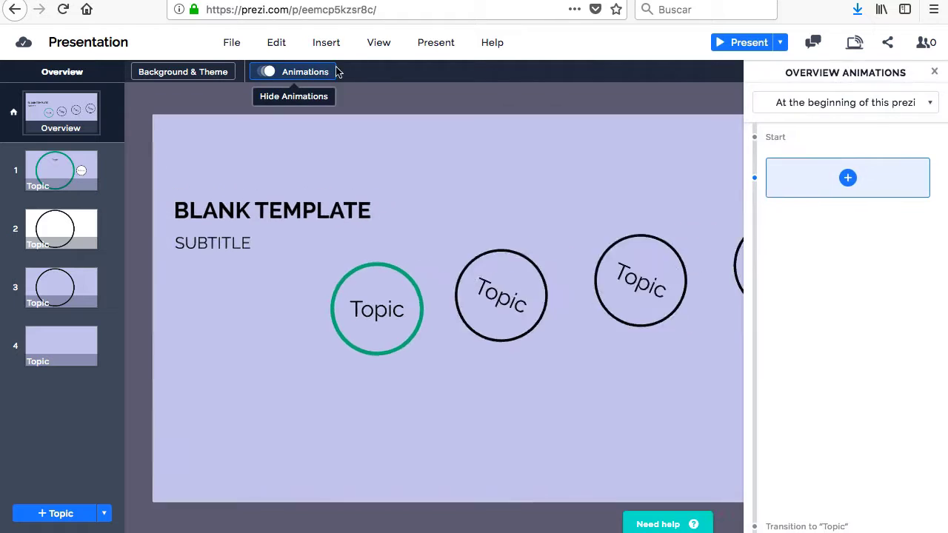
pyautogui.click(826, 106)
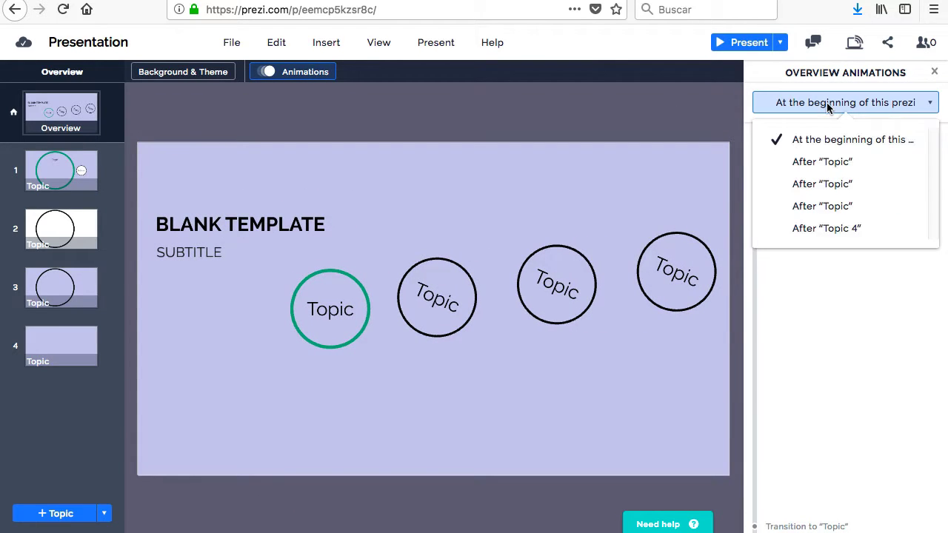
pyautogui.click(818, 165)
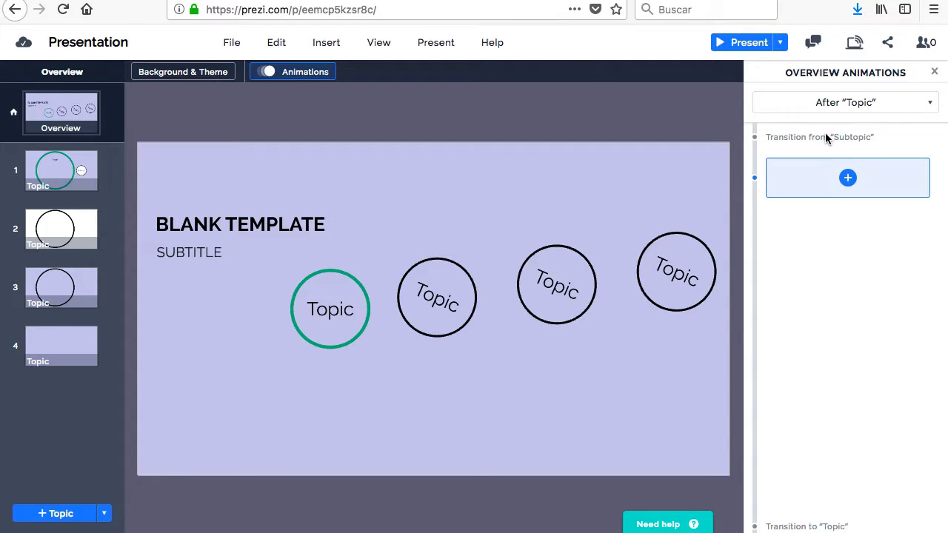
# - Add a zoom area framing the green Topic circle and the circle beside it
pyautogui.click(847, 178)
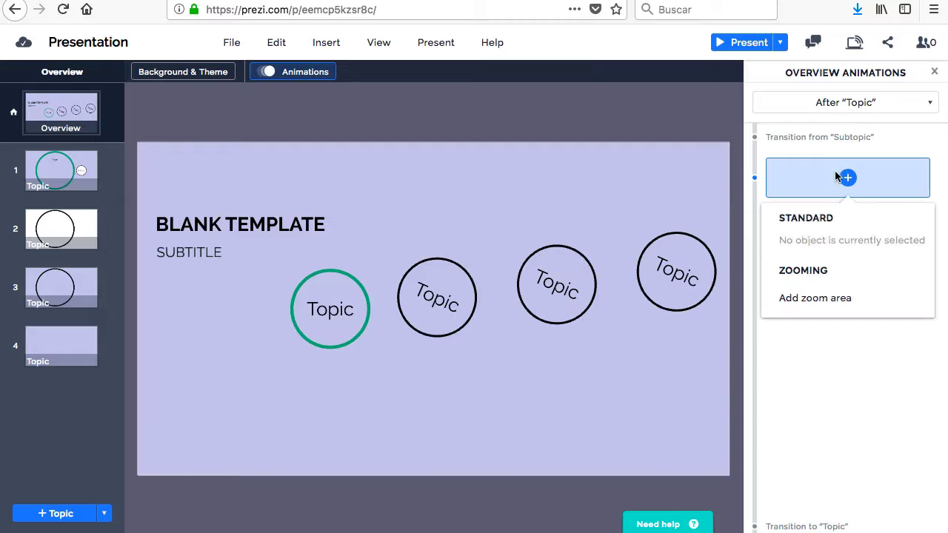
pyautogui.click(804, 293)
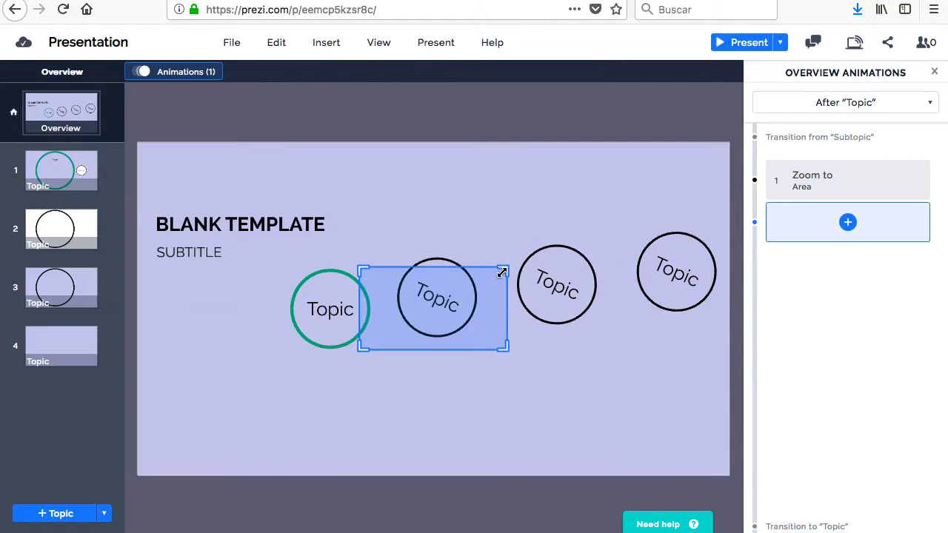
pyautogui.moveTo(503, 270); pyautogui.dragTo(559, 224)
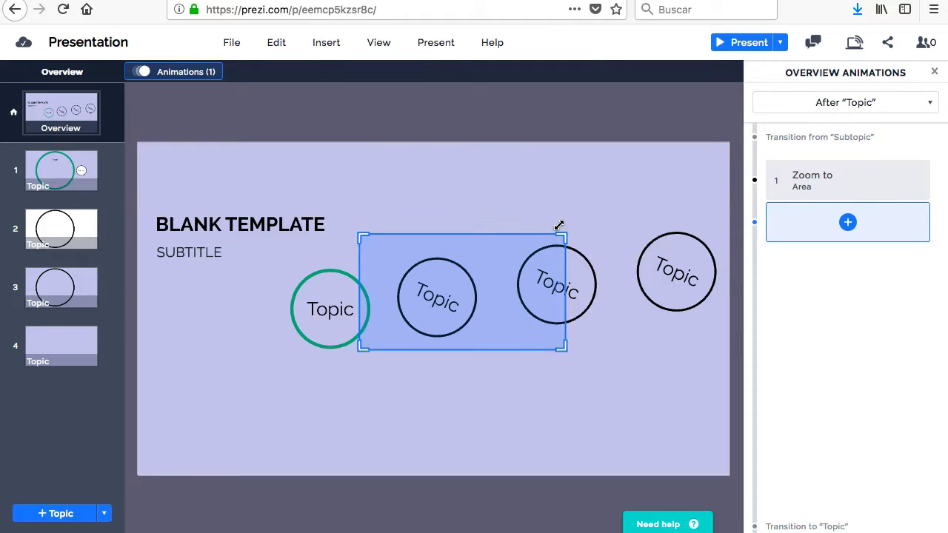
pyautogui.moveTo(457, 271)
pyautogui.mouseDown()
pyautogui.moveTo(401, 285)
pyautogui.moveTo(412, 286)
pyautogui.mouseUp()
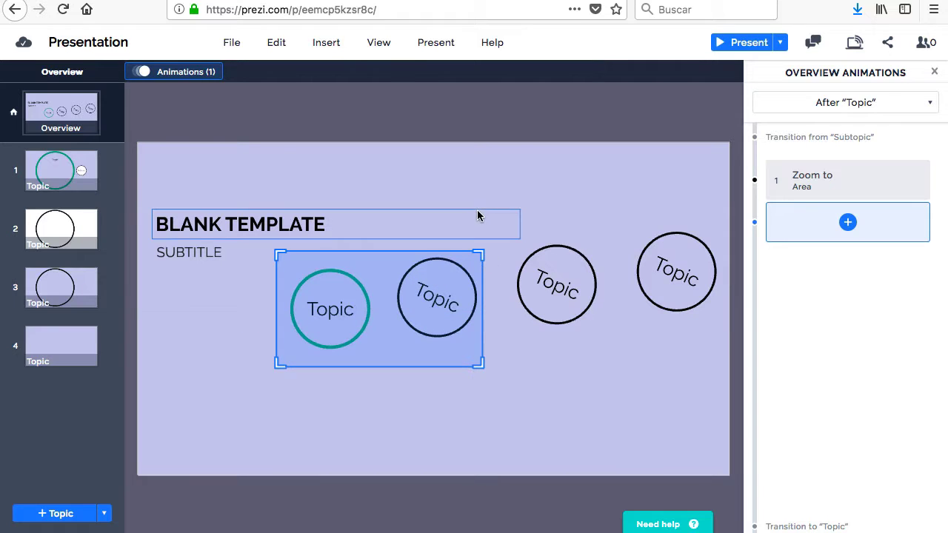
# - Add a Zoom out to overview step after the zoom-to-area animation, then close the panel
pyautogui.click(478, 216)
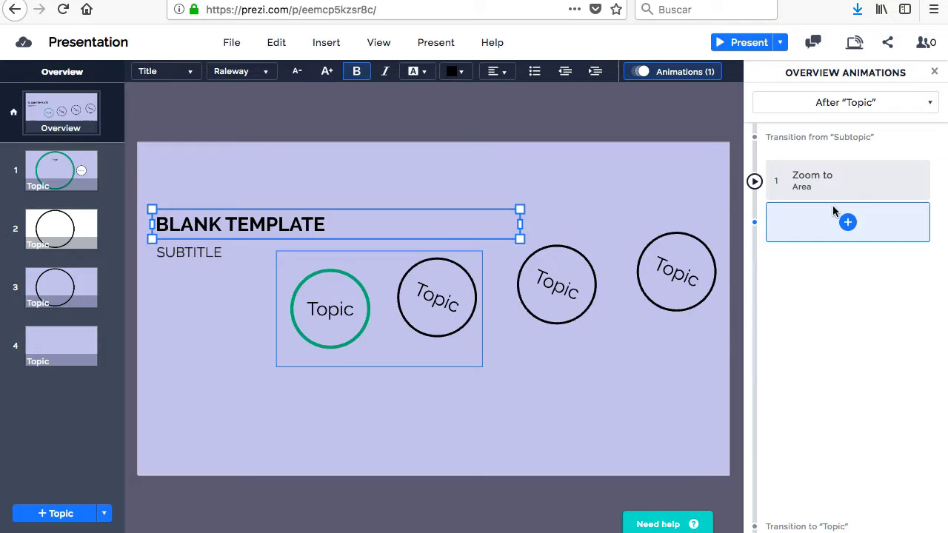
pyautogui.click(320, 312)
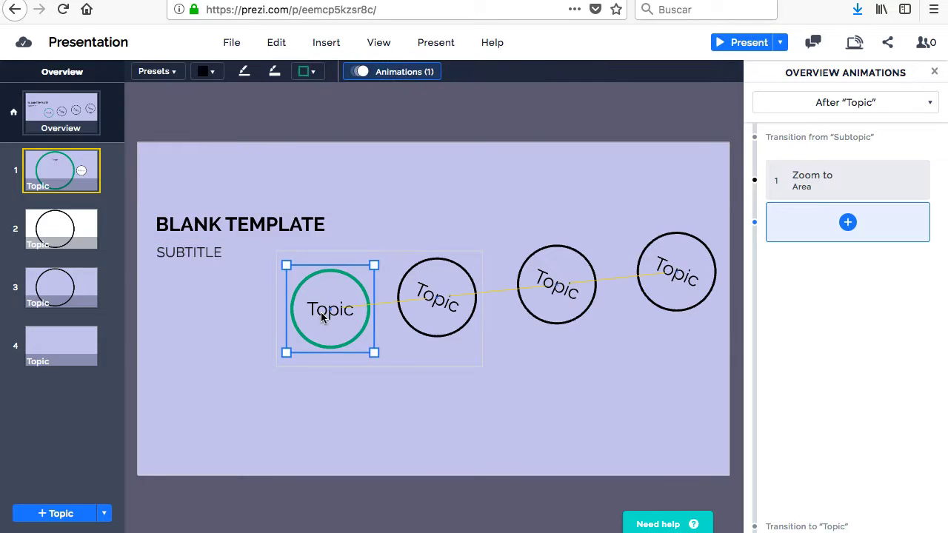
pyautogui.click(253, 337)
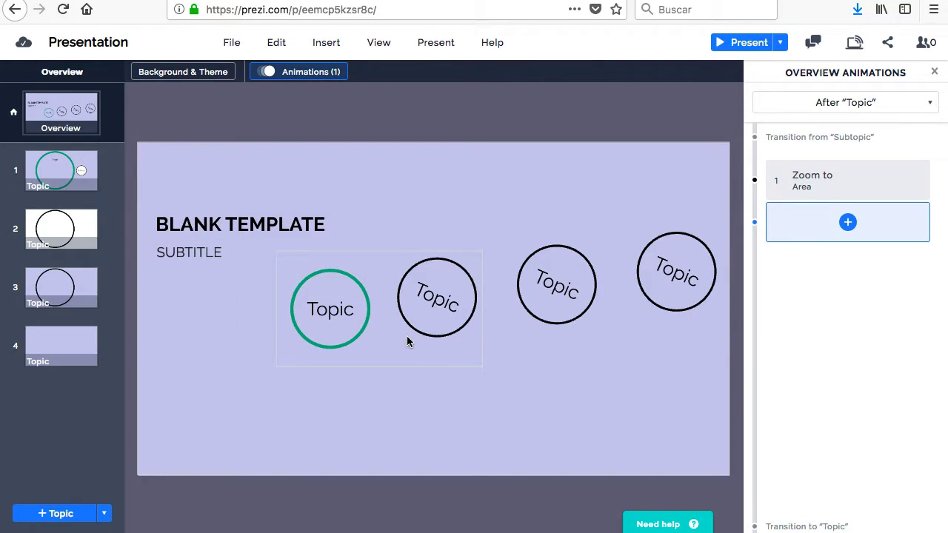
pyautogui.click(836, 180)
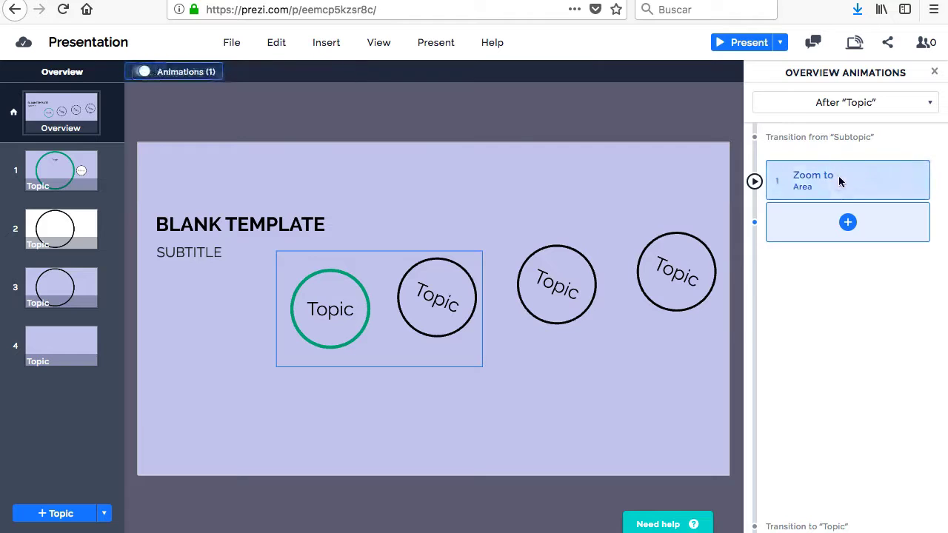
pyautogui.click(847, 222)
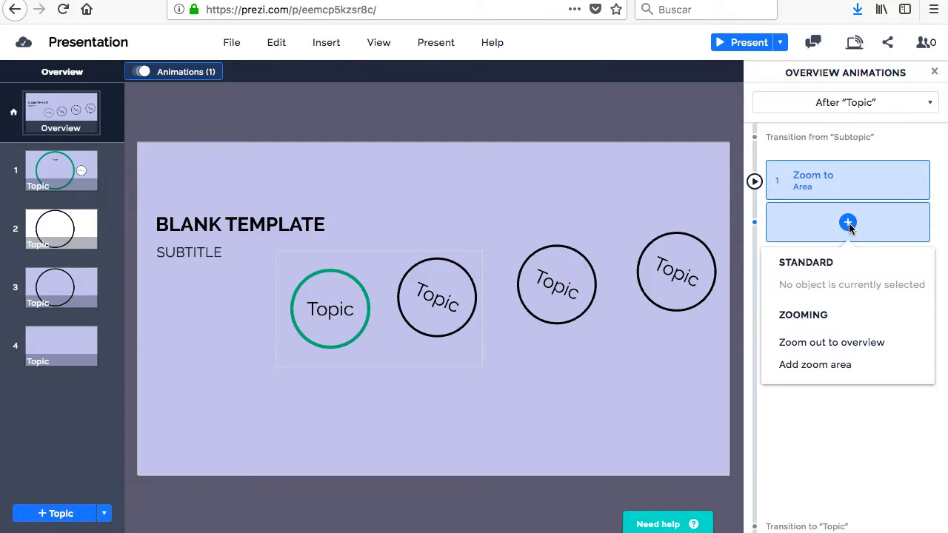
pyautogui.click(796, 342)
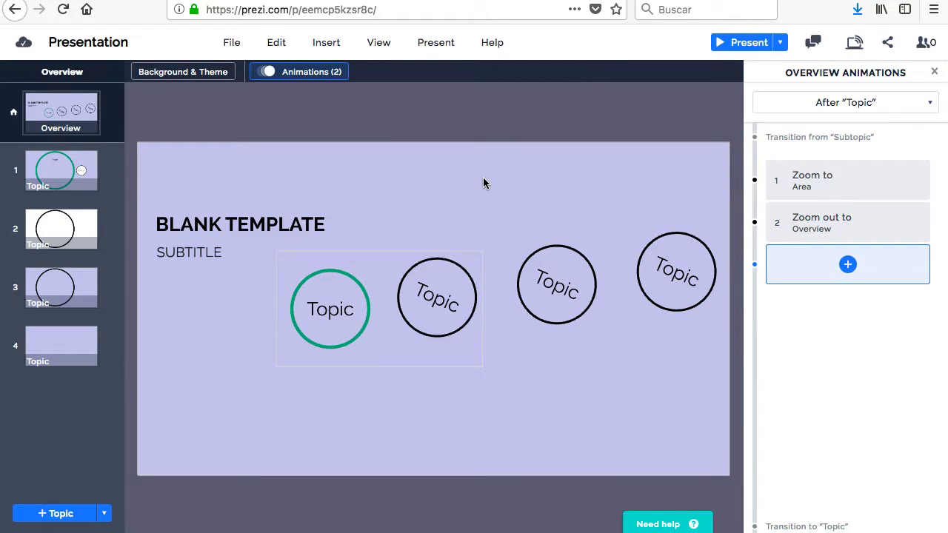
pyautogui.click(935, 72)
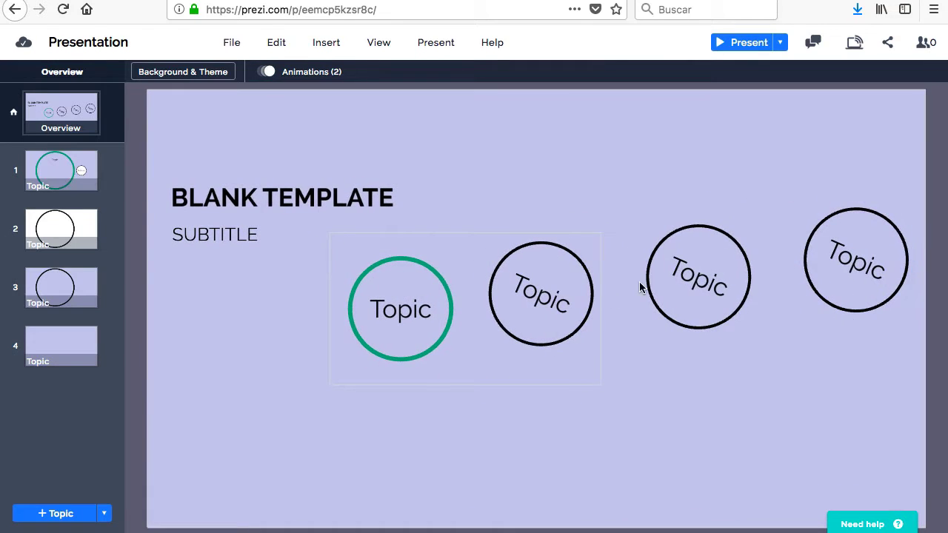
pyautogui.click(683, 280)
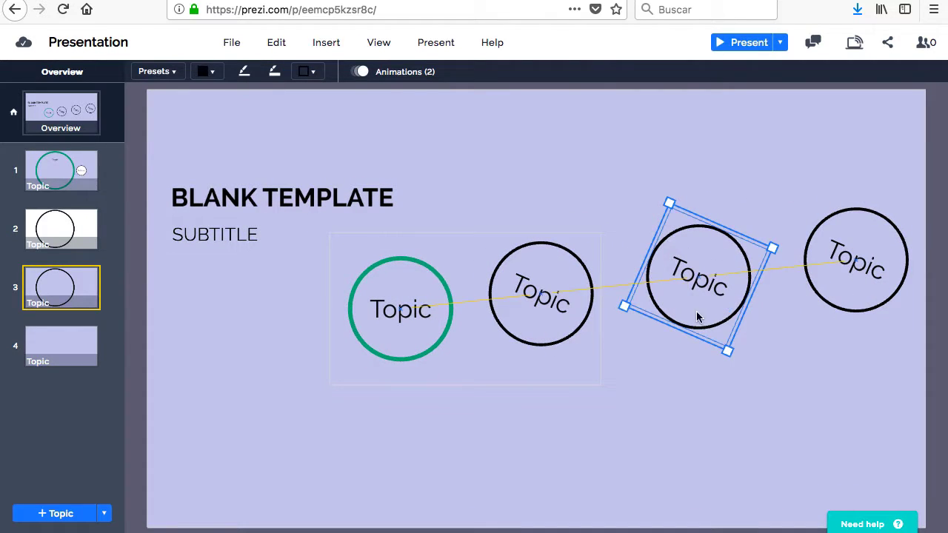
pyautogui.click(341, 217)
pyautogui.click(336, 203)
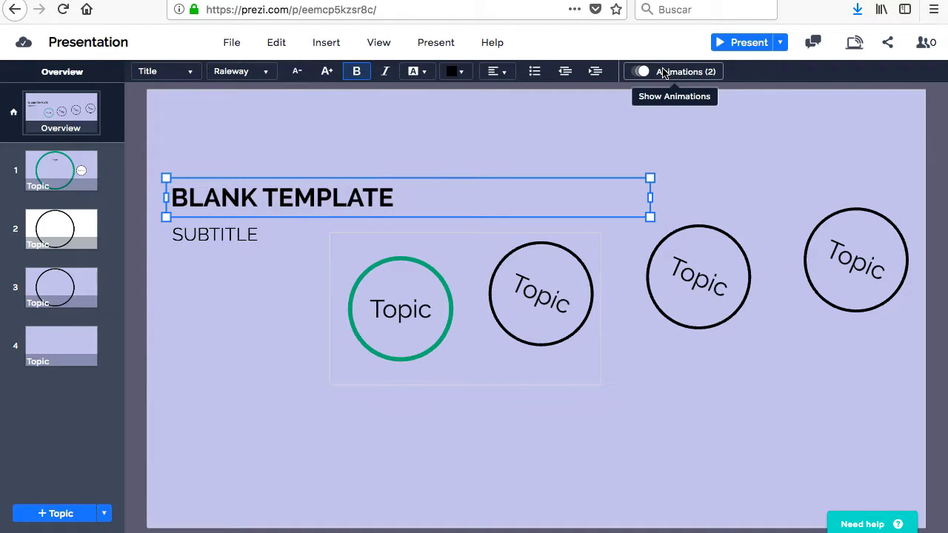
pyautogui.click(743, 145)
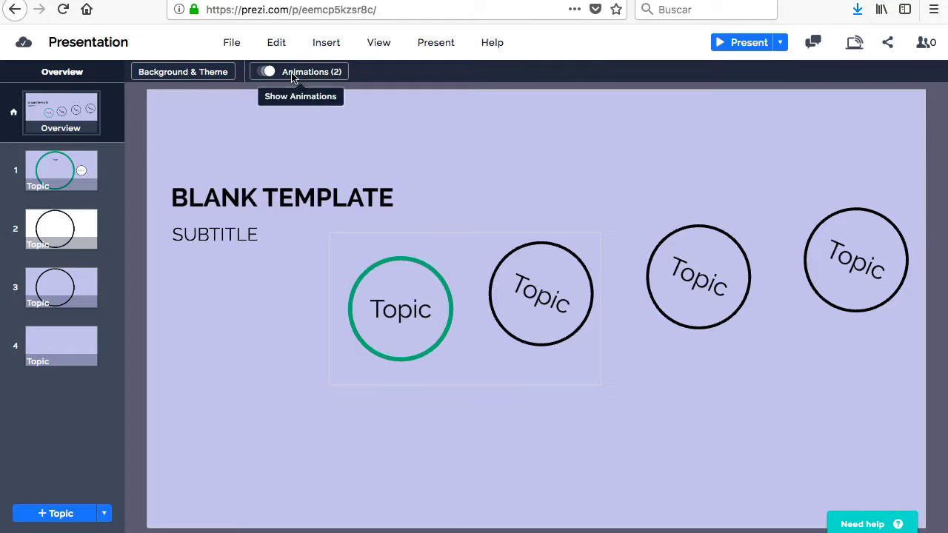
pyautogui.click(267, 72)
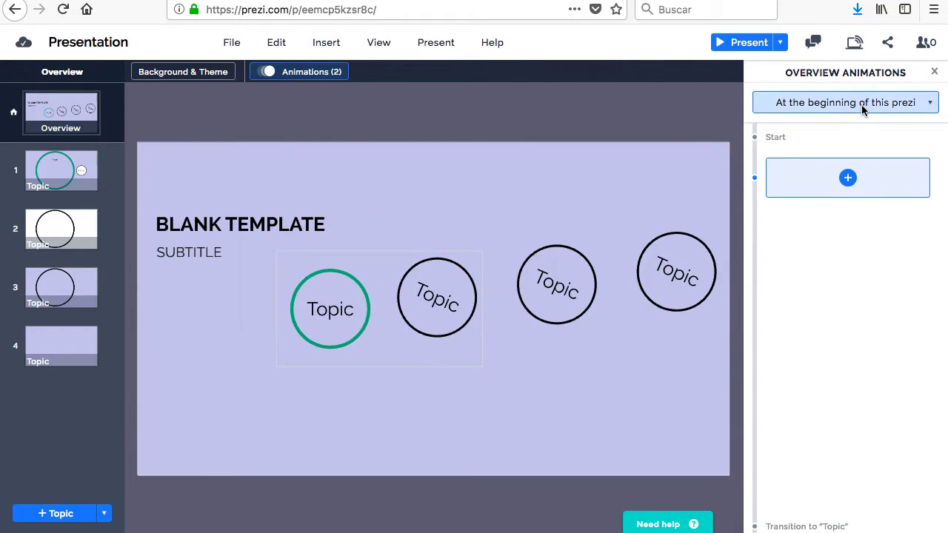
pyautogui.click(864, 105)
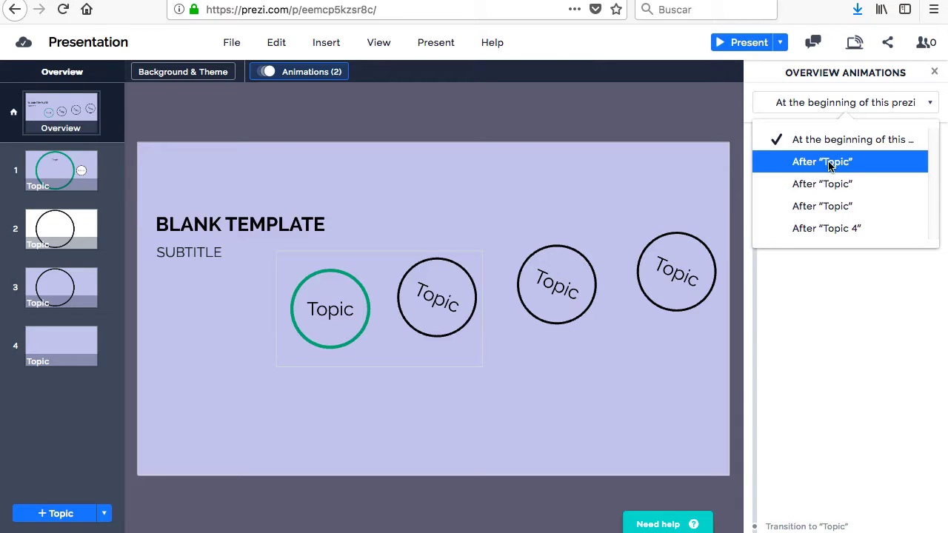
pyautogui.click(636, 167)
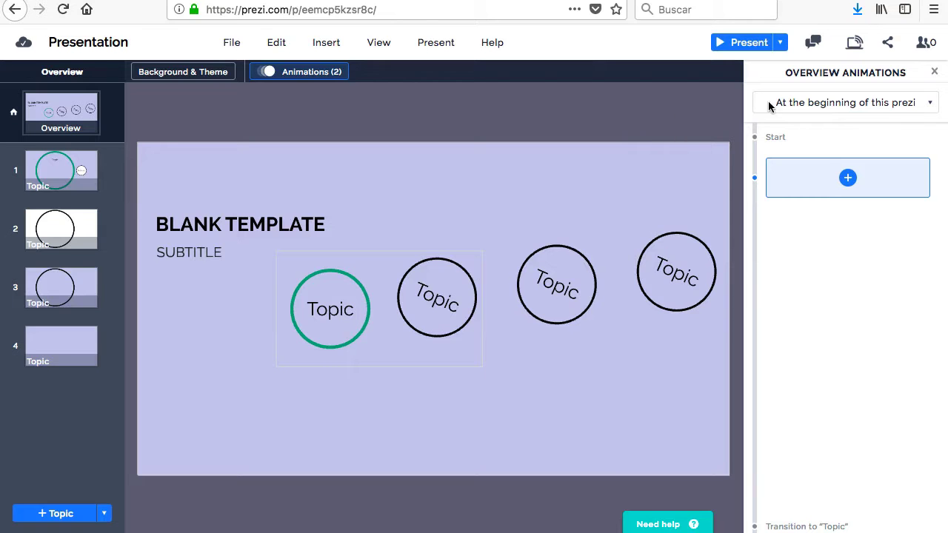
pyautogui.click(933, 72)
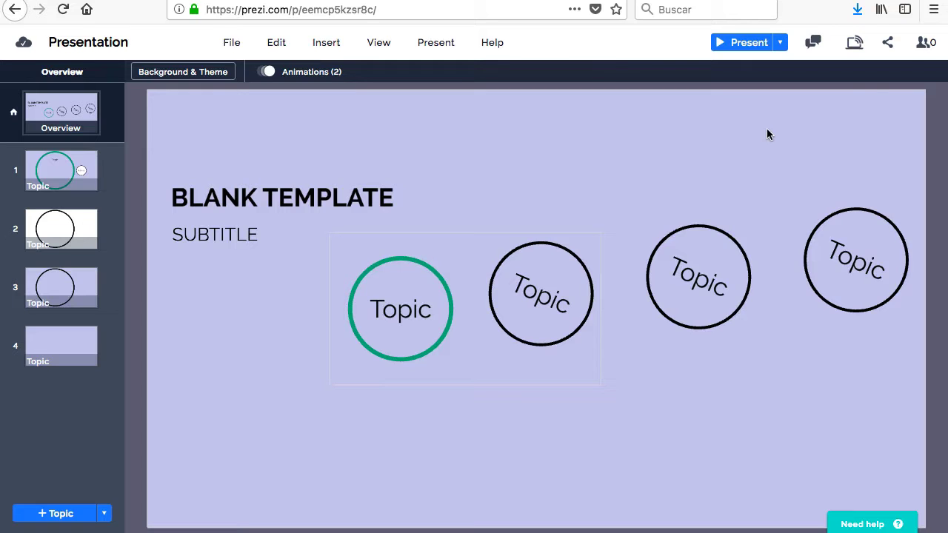
pyautogui.click(922, 43)
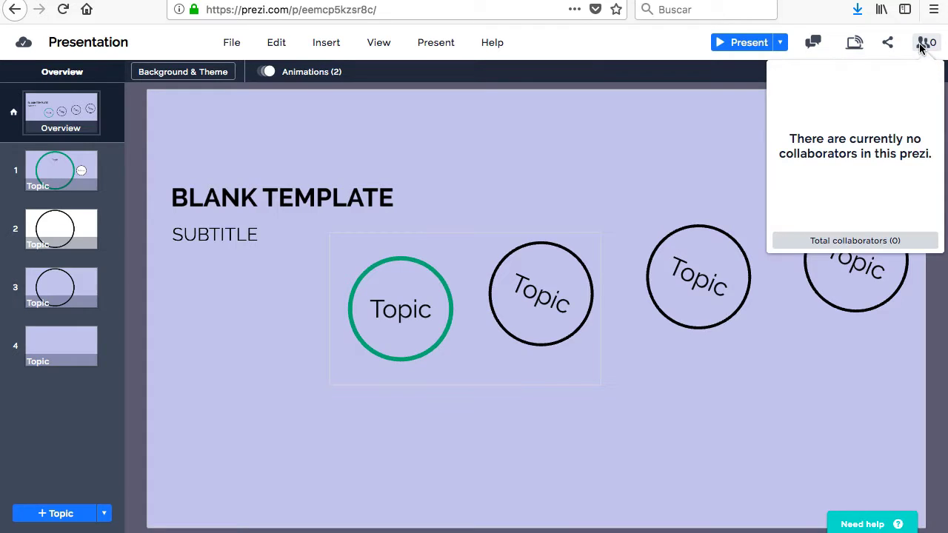
pyautogui.click(840, 243)
pyautogui.click(841, 241)
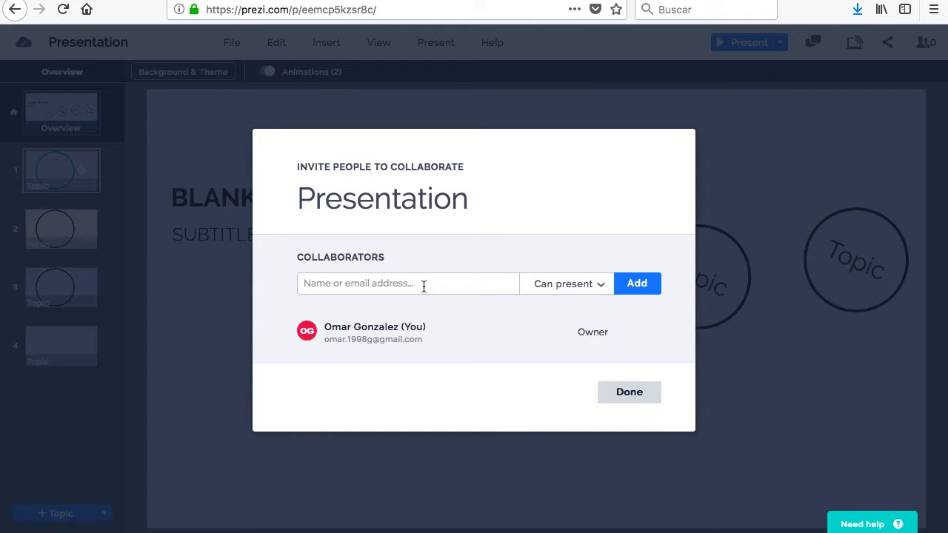
pyautogui.click(568, 293)
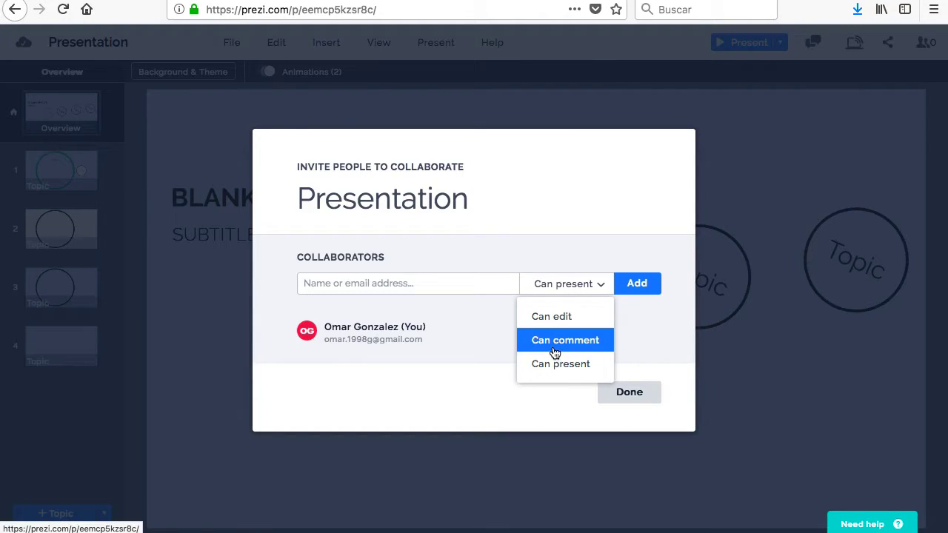
pyautogui.click(473, 402)
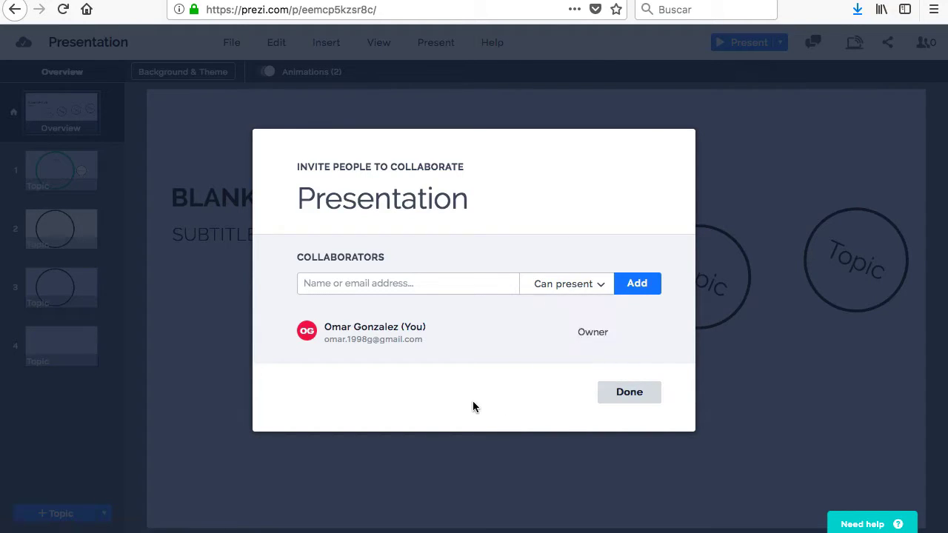
pyautogui.click(622, 399)
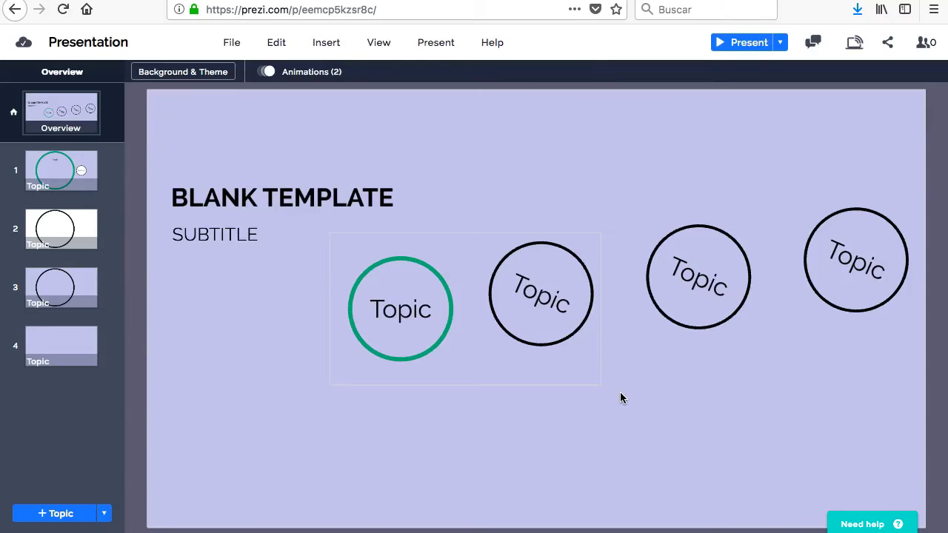
# - Create a view link labelled with the viewer's name, copy its address, and close sharing
pyautogui.click(889, 43)
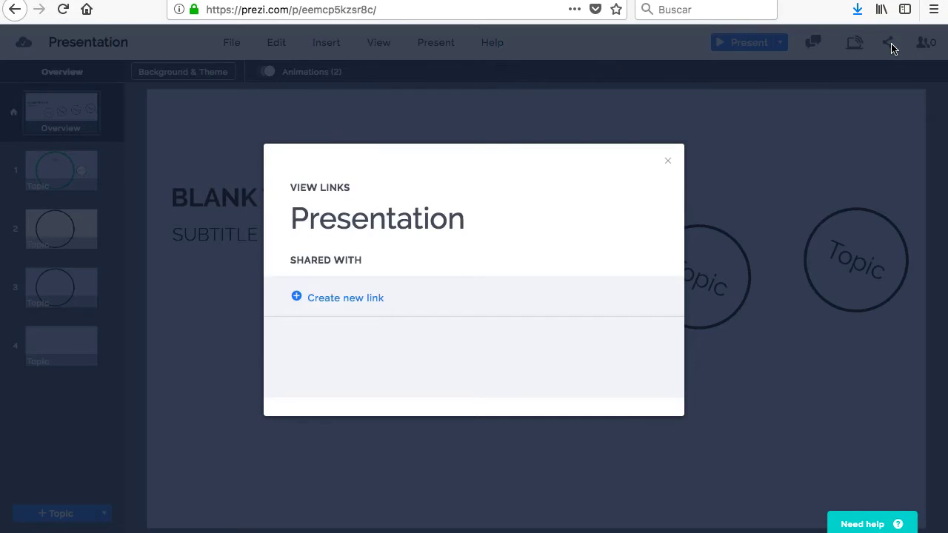
pyautogui.click(356, 297)
pyautogui.click(358, 282)
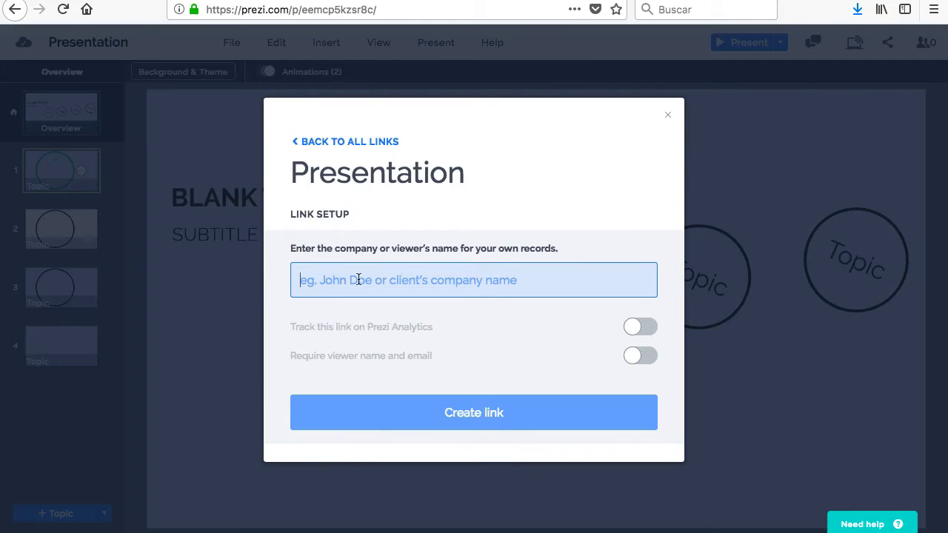
pyautogui.write('Sam')
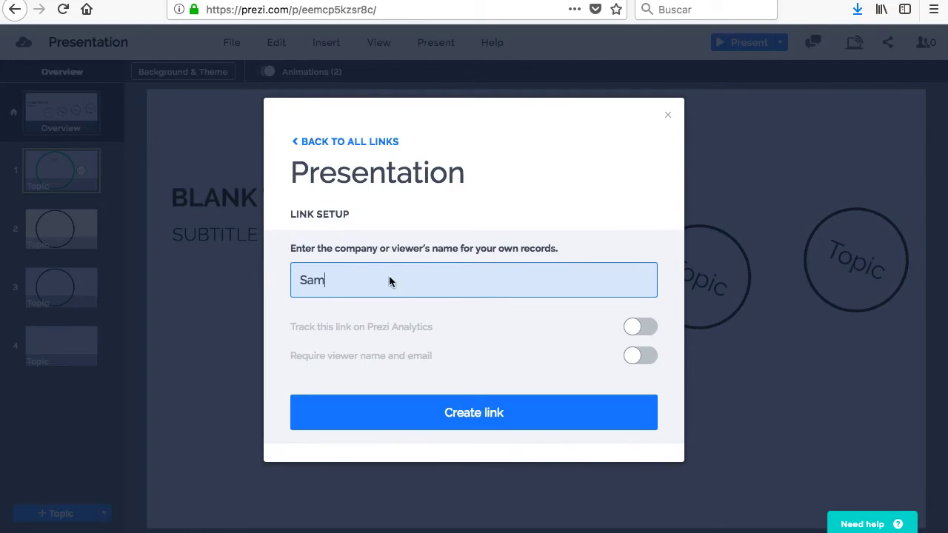
pyautogui.click(450, 407)
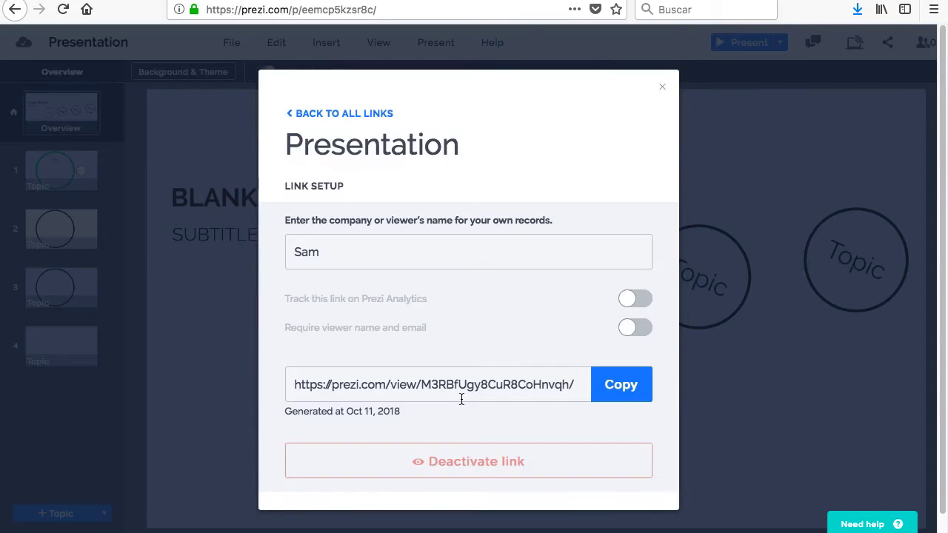
pyautogui.click(615, 394)
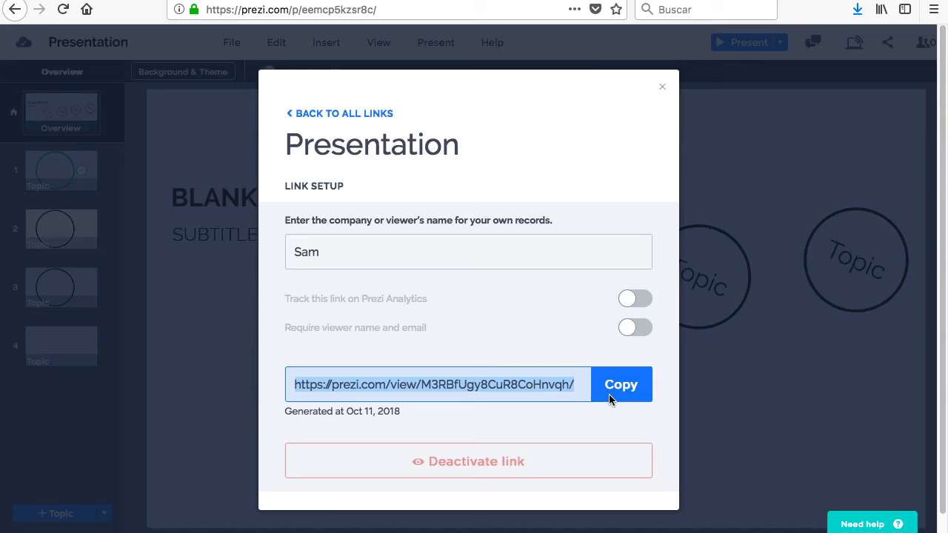
pyautogui.click(662, 88)
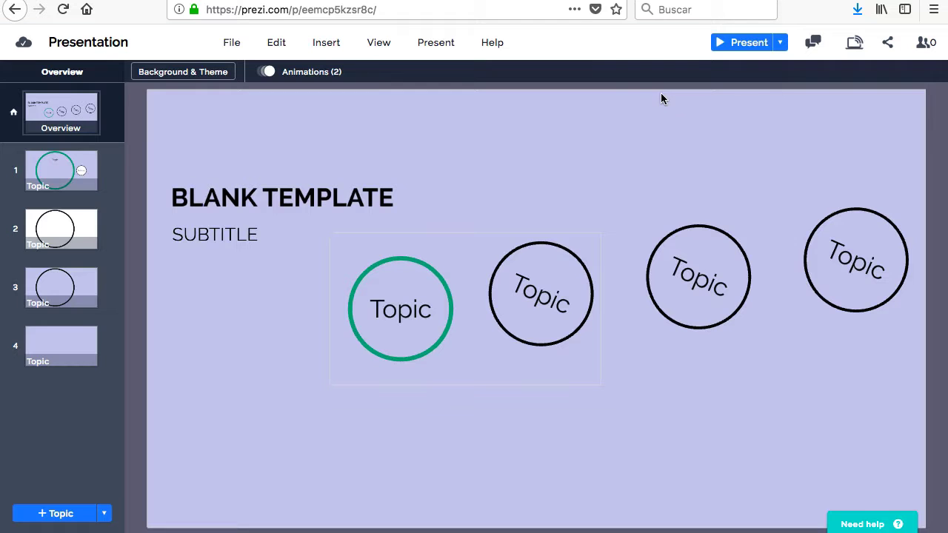